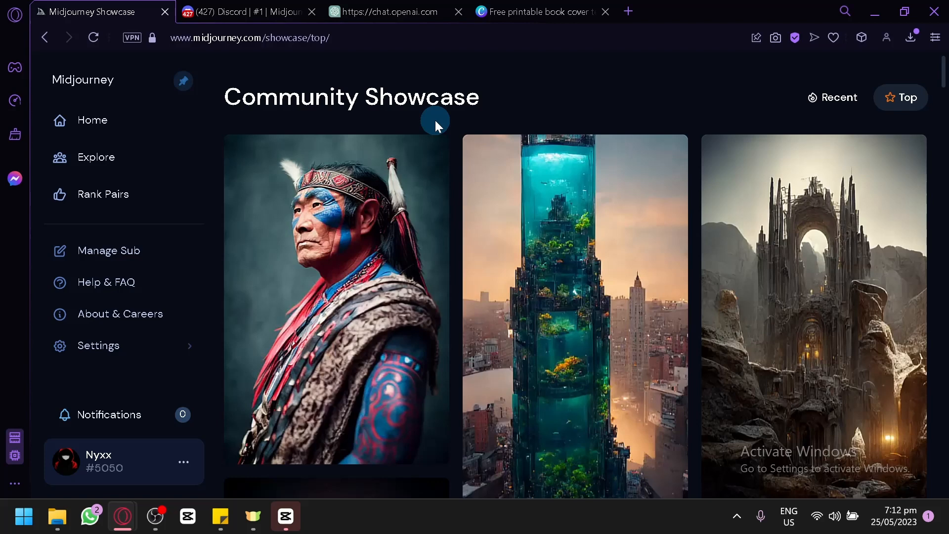
Switch to ChatGPT and submit the prompt "provide us a topic or a theme taht we could use for a ebook to sell online".
left_click(390, 11)
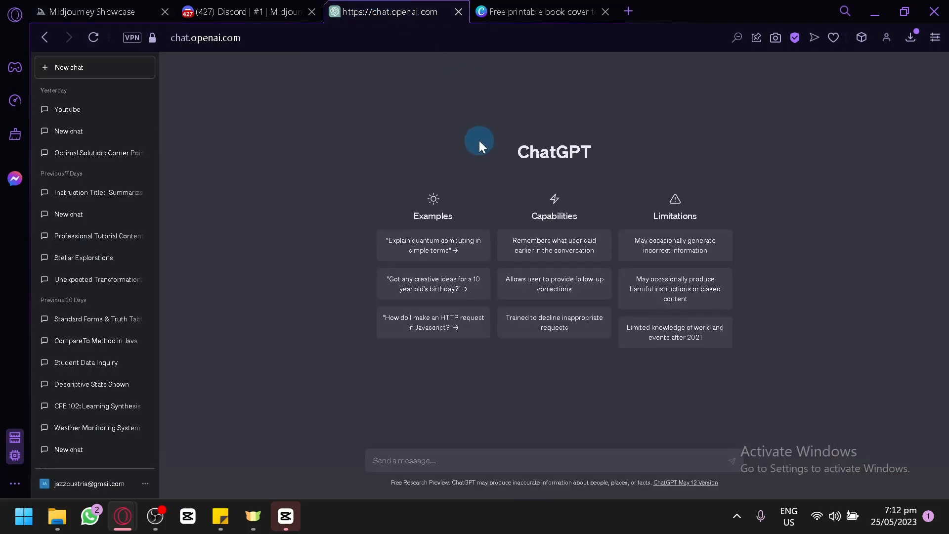
left_click(99, 11)
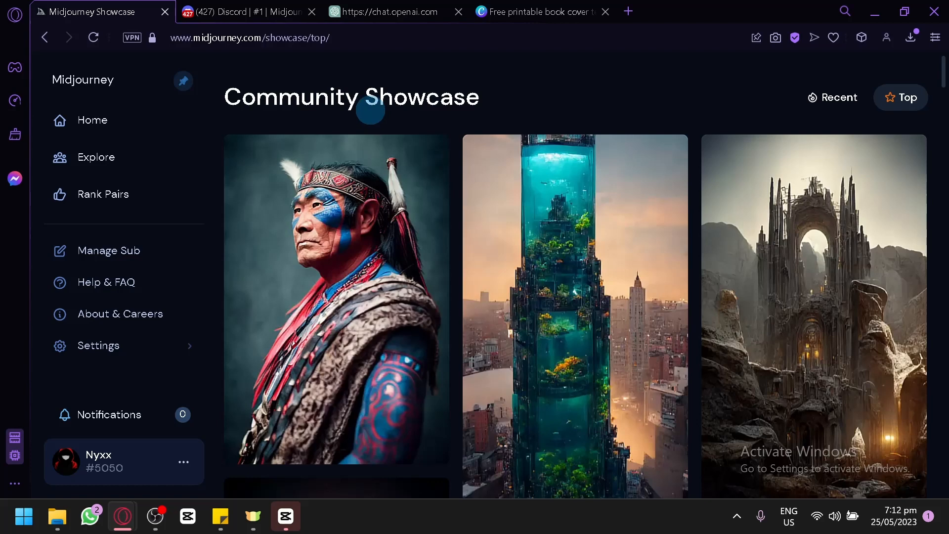
left_click(383, 11)
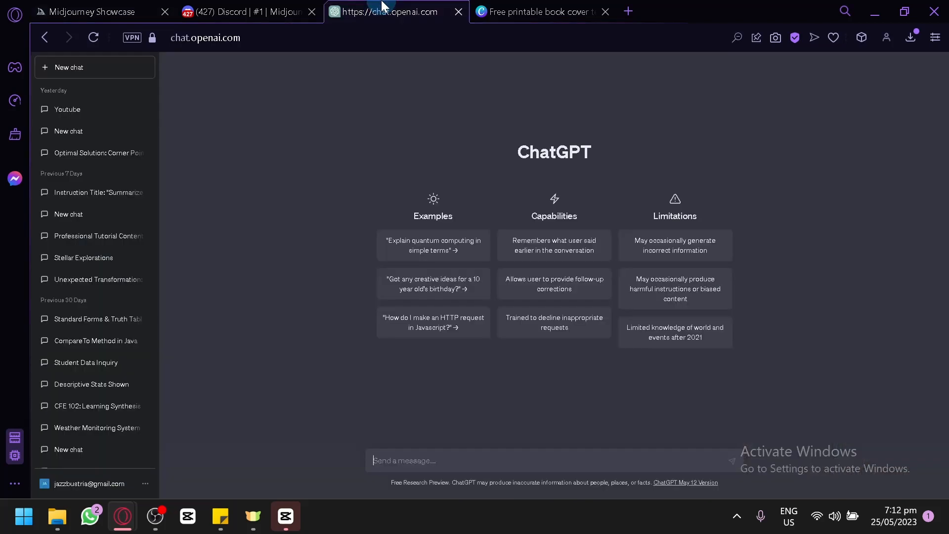
left_click(588, 461)
type("provide us a top")
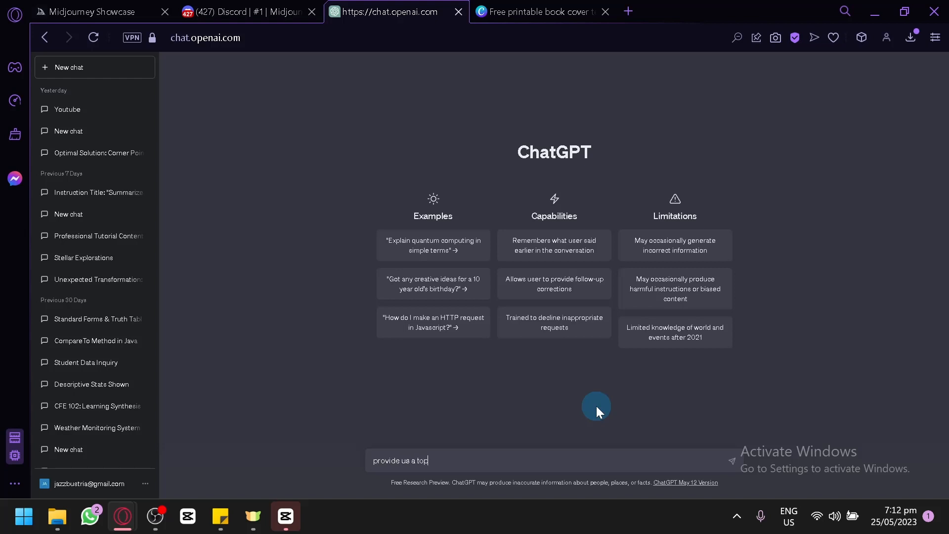
type("ic or a theme taht we could use for a ebook to sell ")
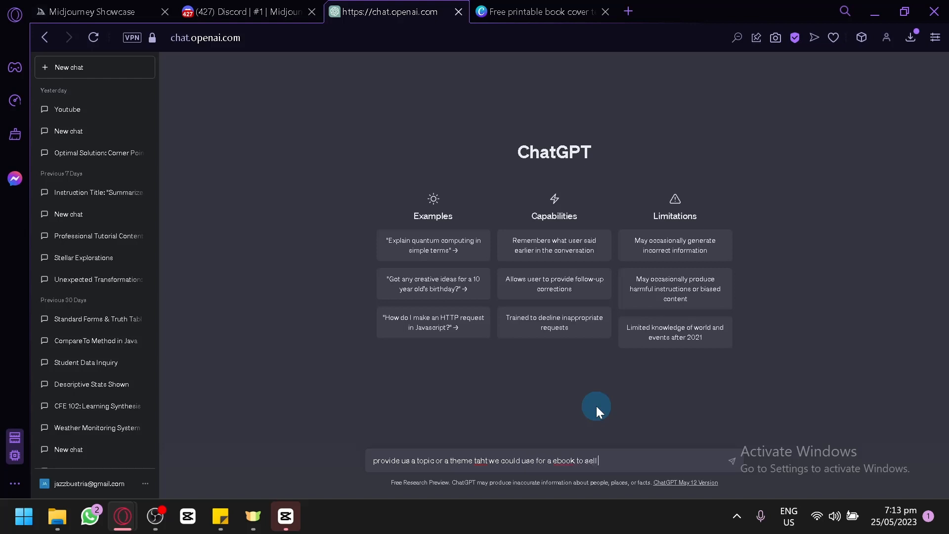
type("online")
key("Return")
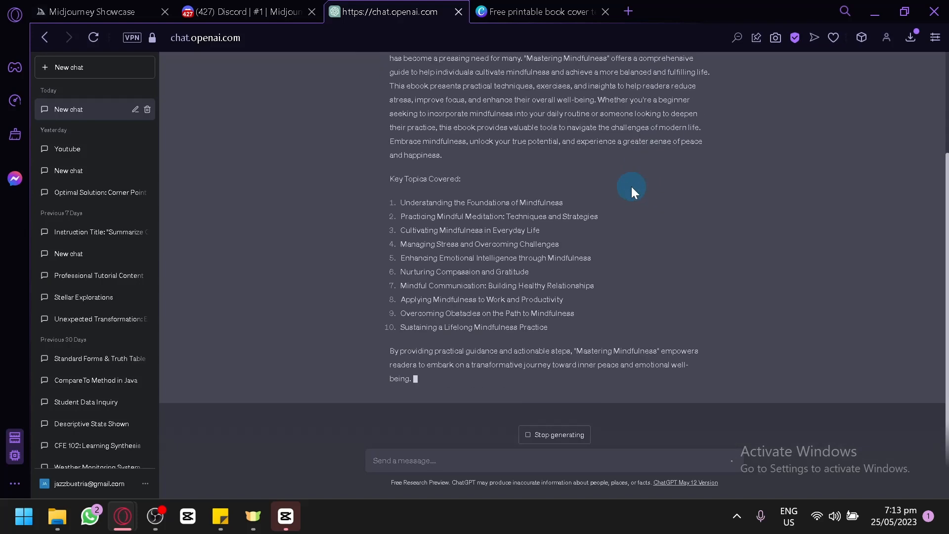
Read through the suggested ebook theme and request a different one with the prompt "remake".
scroll(631, 186, "up", 3)
scroll(580, 165, "down", 3)
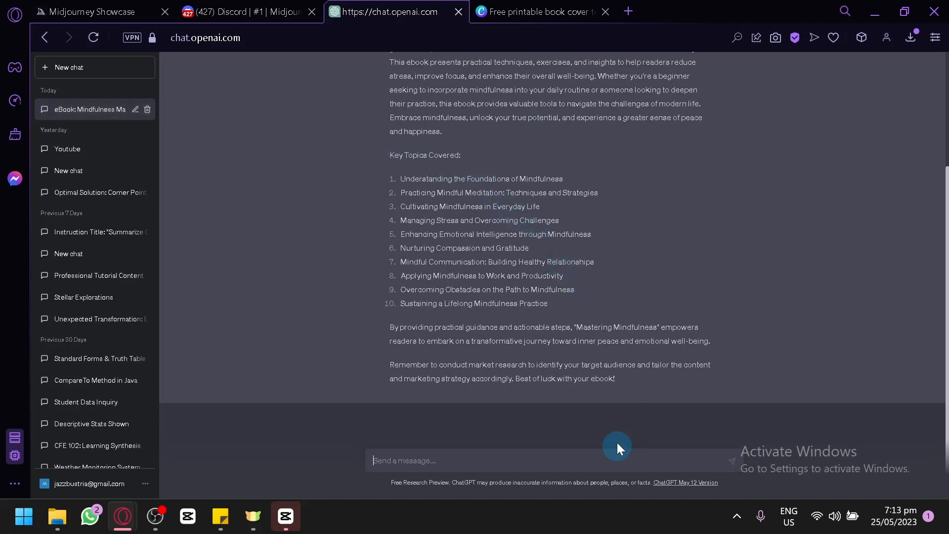
scroll(603, 328, "up", 2)
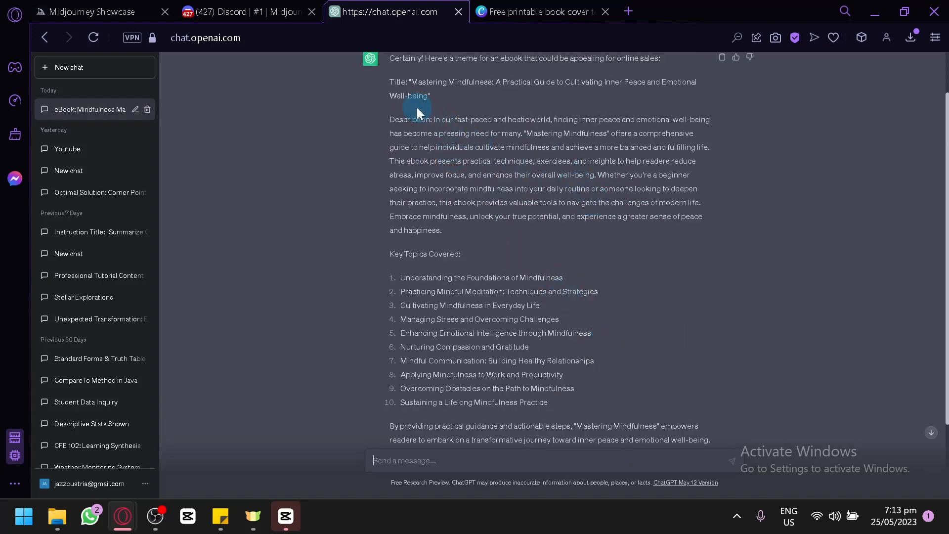
scroll(490, 243, "down", 2)
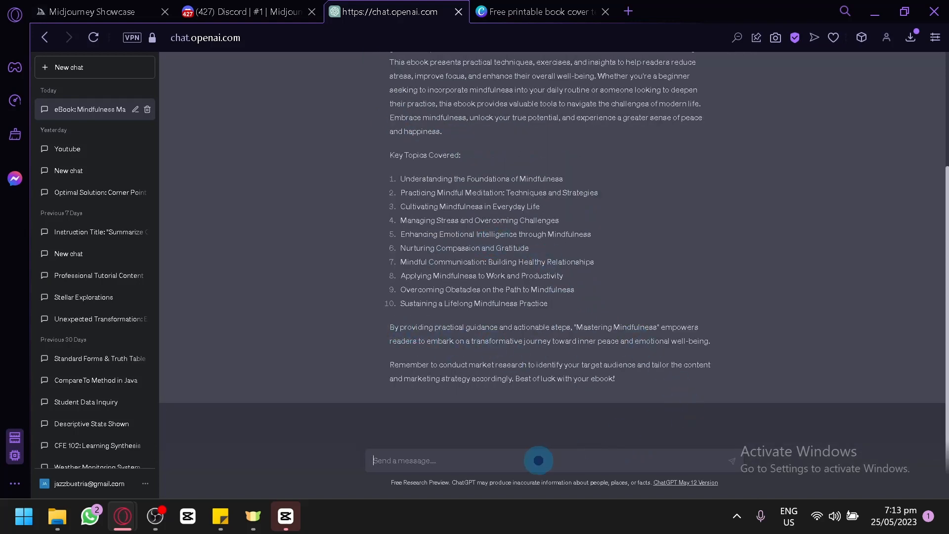
scroll(670, 250, "up", 3)
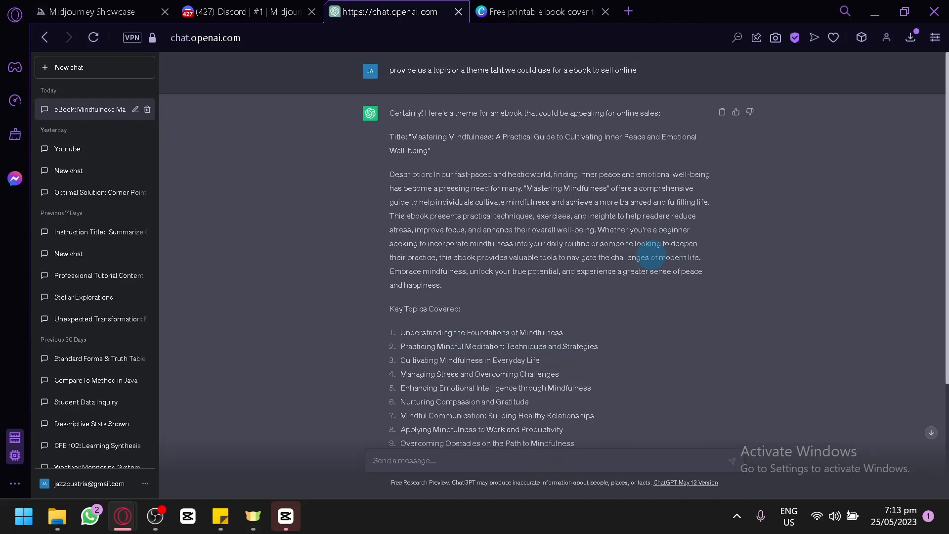
scroll(651, 254, "down", 3)
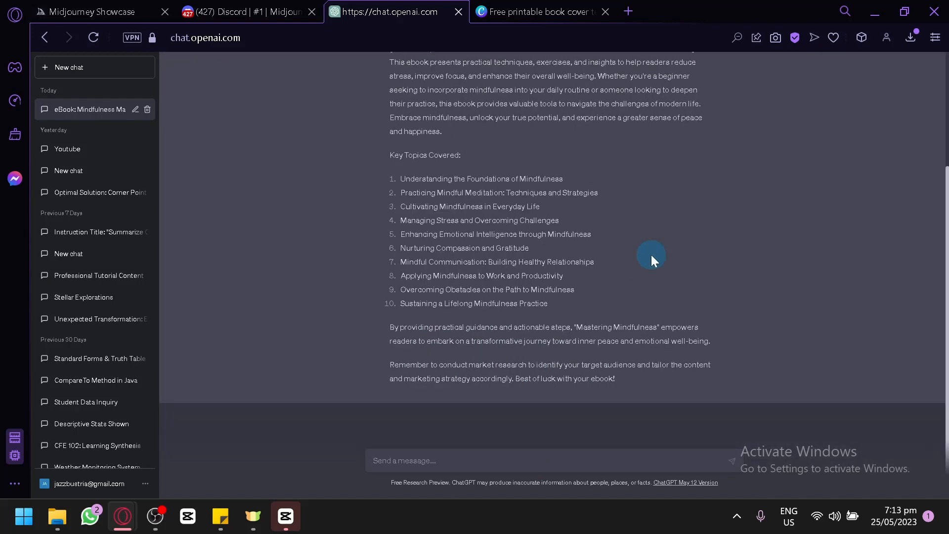
type("remake")
key("Return")
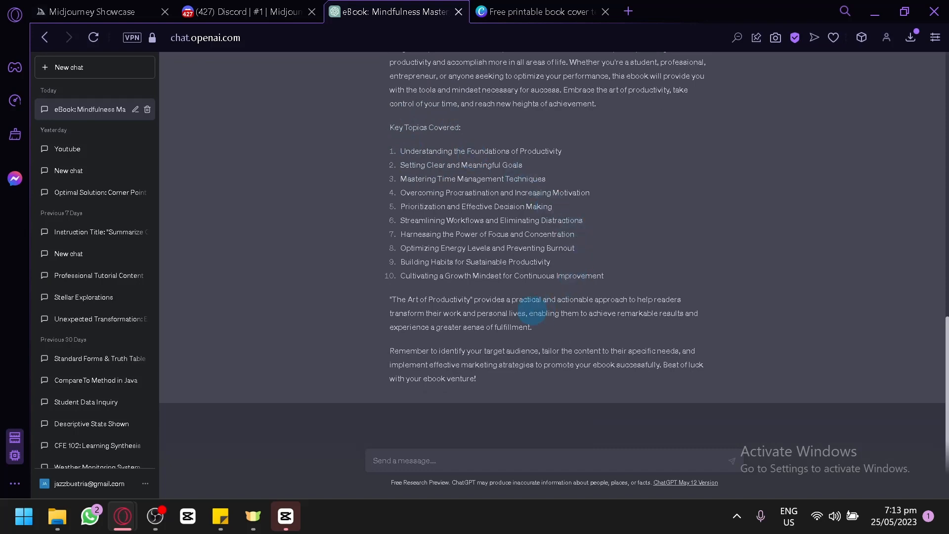
Check the new productivity theme and submit the prompt "generate an entire book with taht topic".
scroll(695, 330, "up", 4)
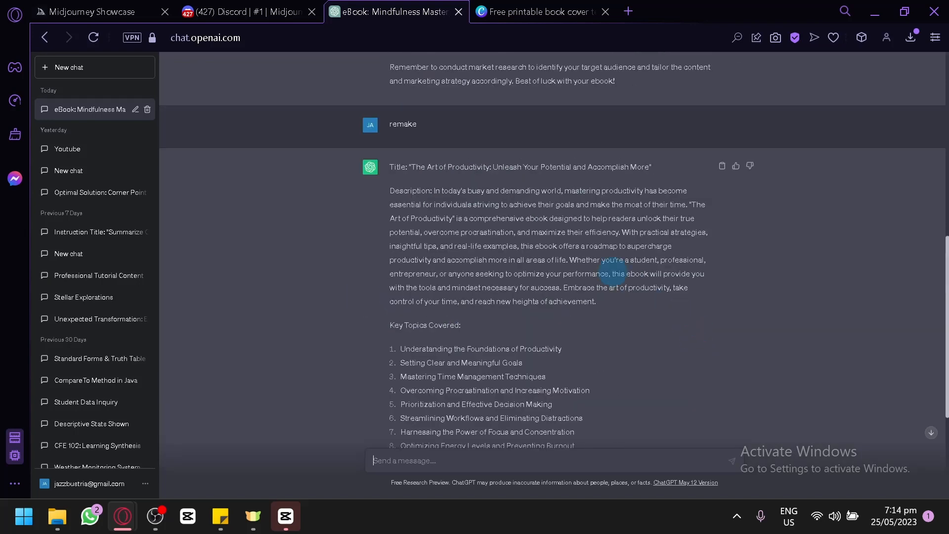
scroll(482, 177, "down", 4)
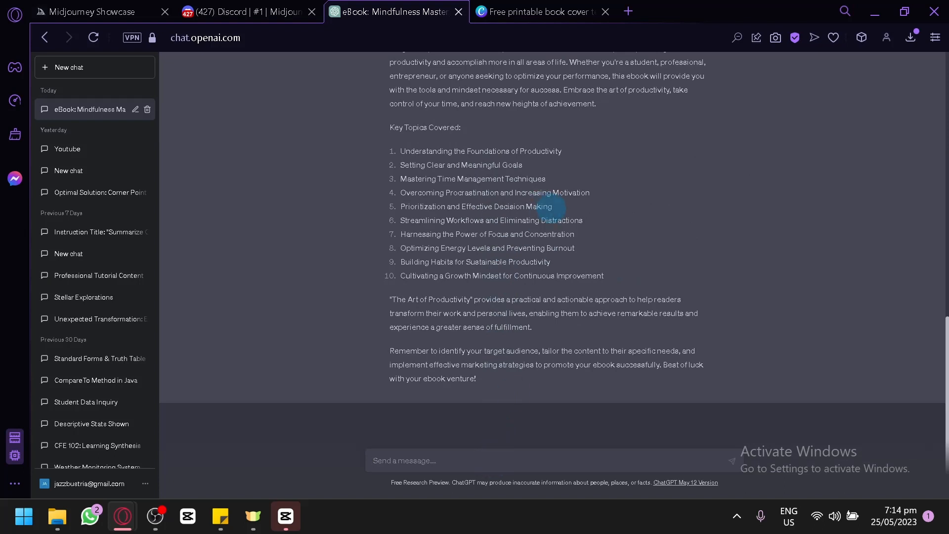
type("generate an entire book with tah")
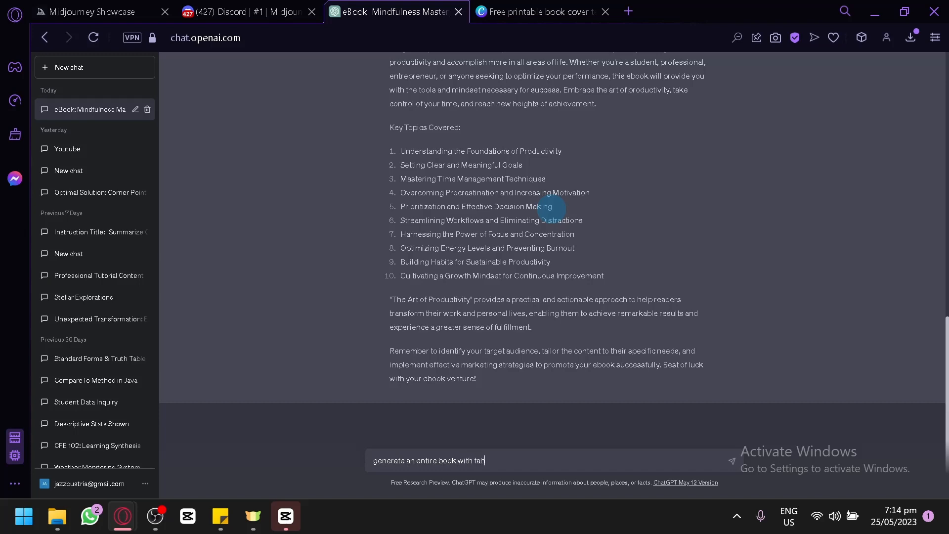
key("Return")
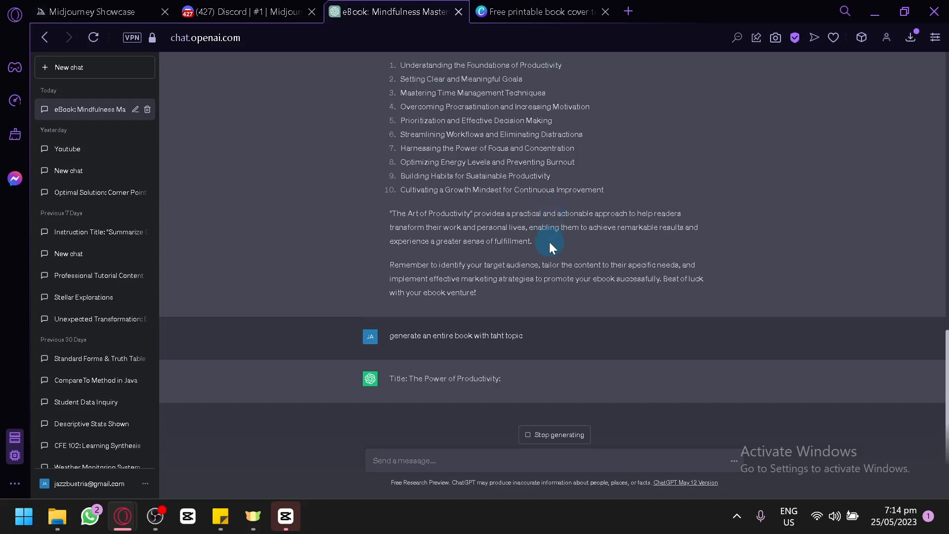
Review the generated productivity book, from its title and introduction through the chapter outlines to the conclusion.
scroll(472, 349, "up", 8)
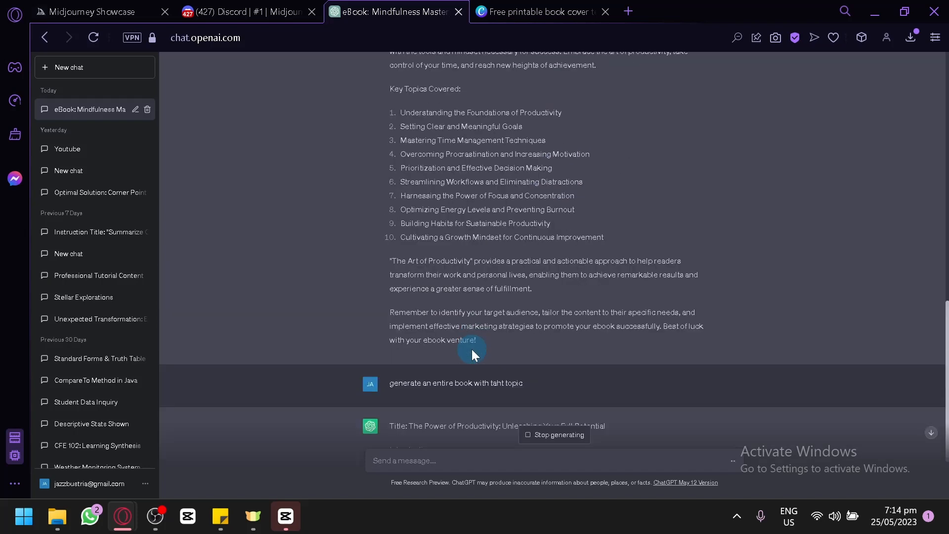
left_click_drag(389, 227, 659, 321)
left_click(648, 322)
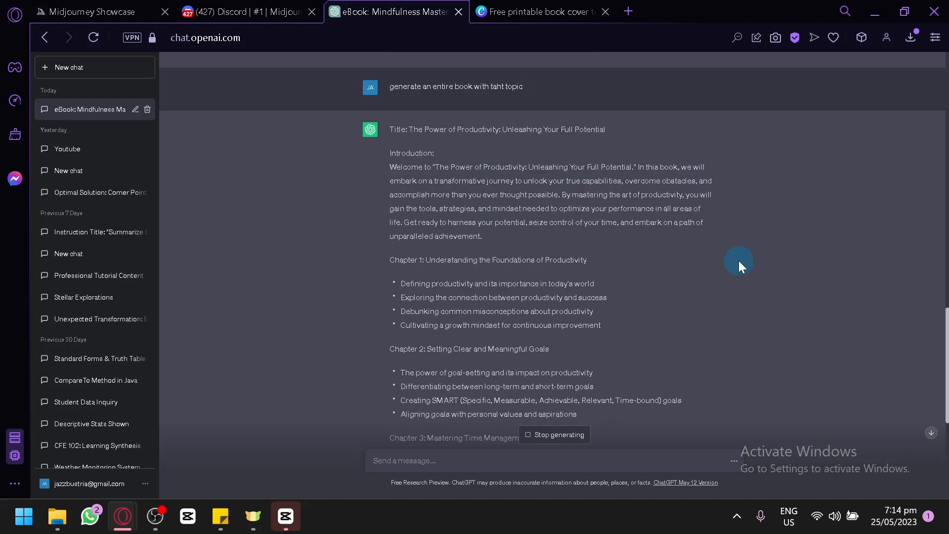
scroll(739, 260, "down", 4)
scroll(721, 268, "up", 4)
scroll(443, 219, "down", 7)
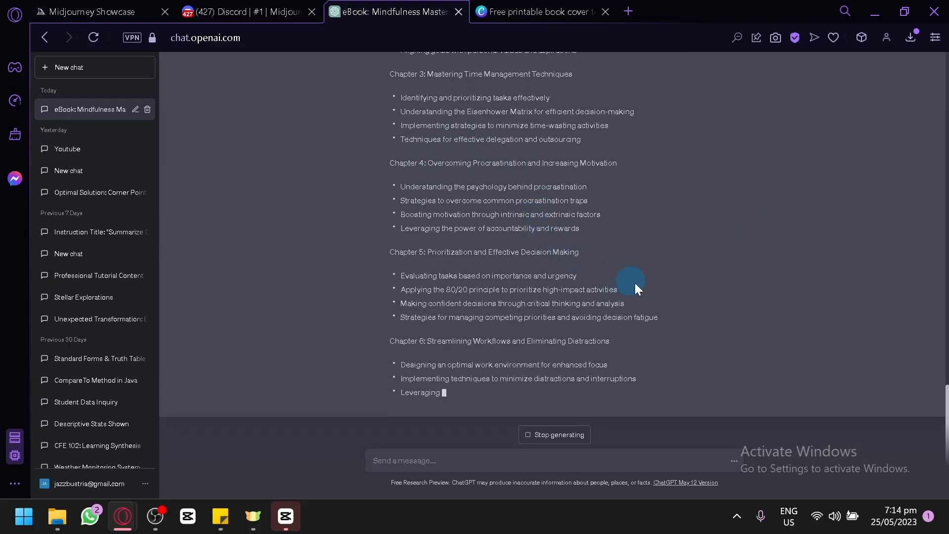
scroll(643, 282, "up", 10)
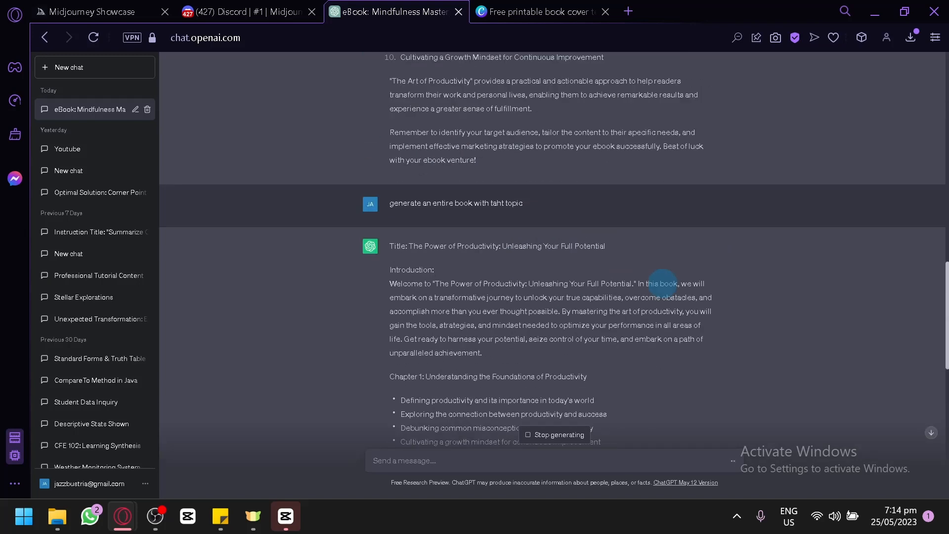
scroll(662, 283, "down", 4)
scroll(643, 216, "down", 8)
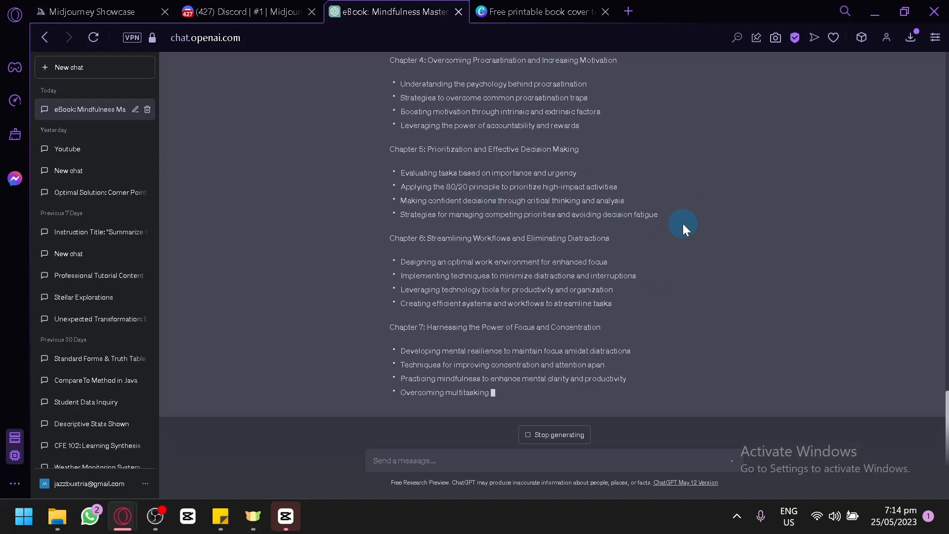
scroll(684, 233, "up", 10)
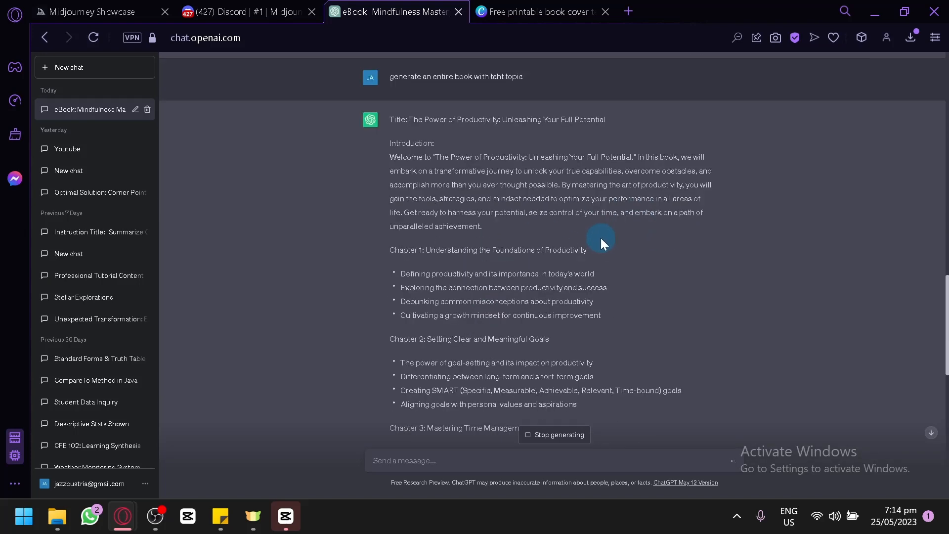
scroll(601, 238, "down", 15)
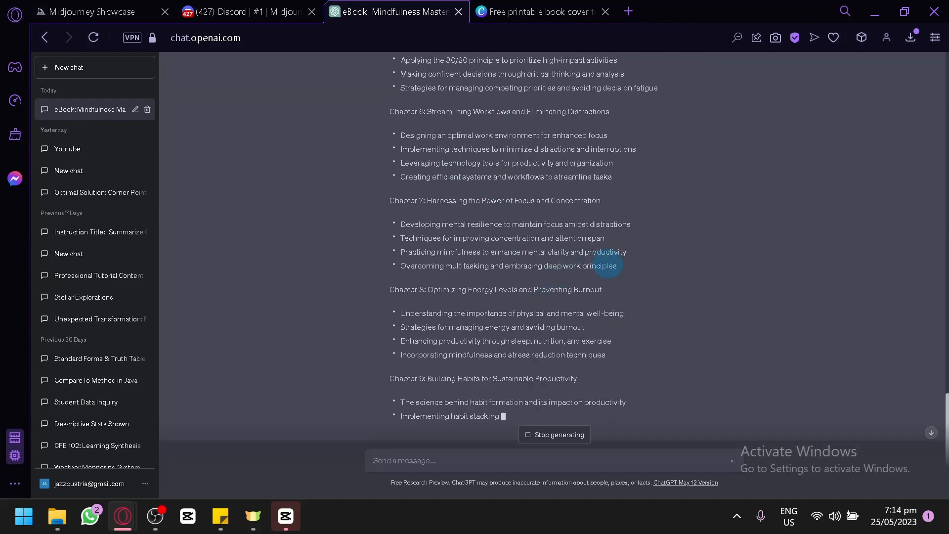
scroll(519, 203, "up", 15)
left_click(87, 12)
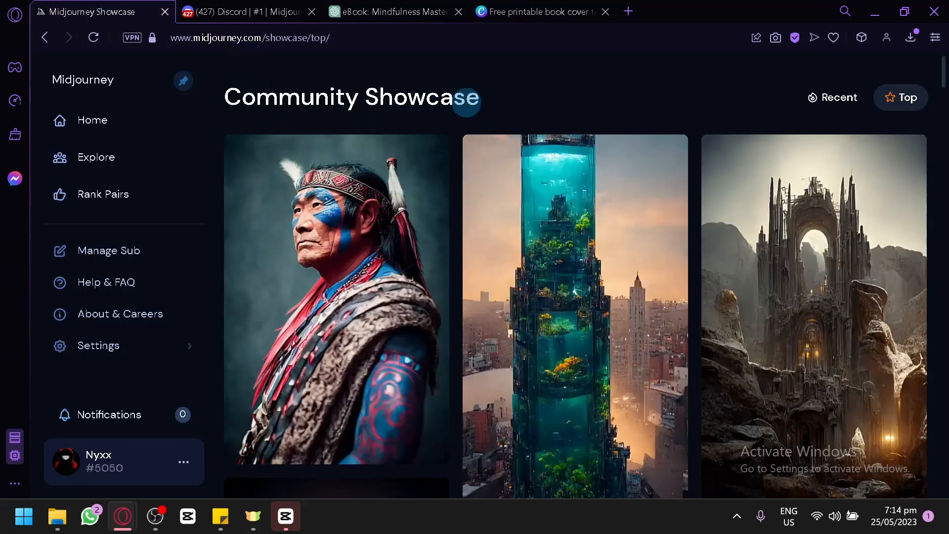
left_click(247, 12)
left_click(433, 7)
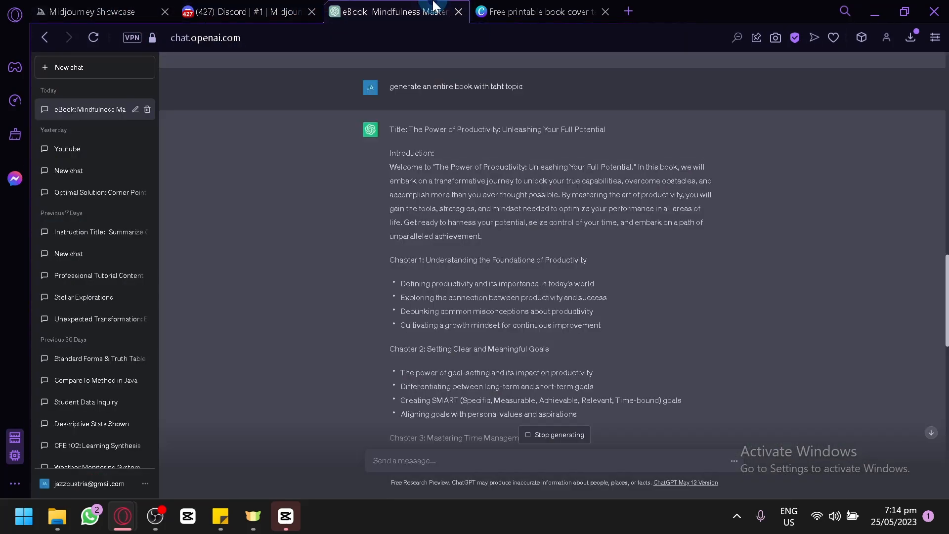
scroll(362, 263, "down", 10)
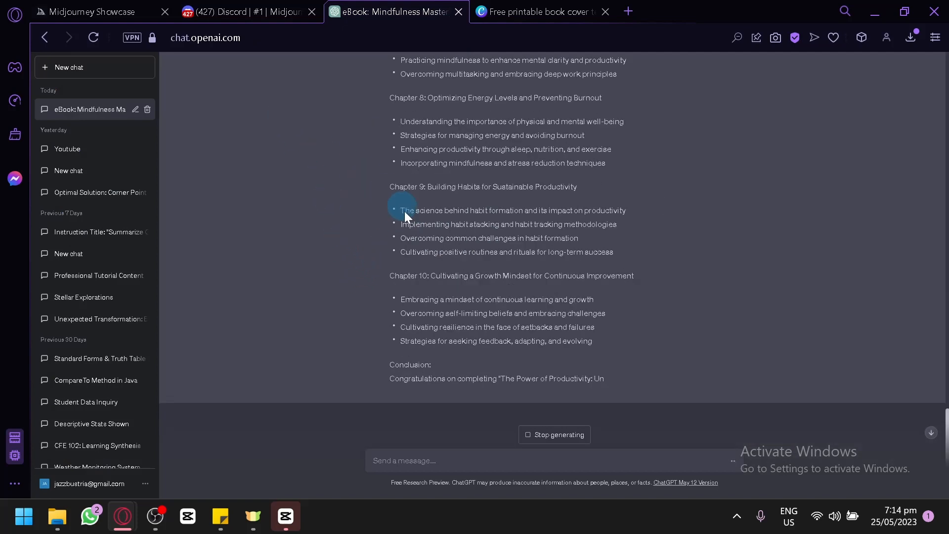
scroll(404, 212, "up", 15)
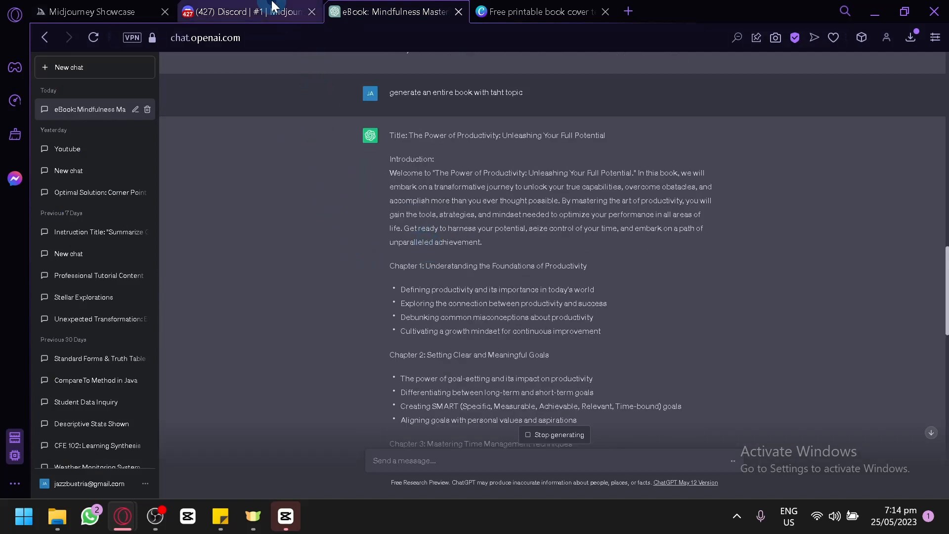
Look at the Midjourney channel in Discord, then browse the top images in the Midjourney Community Showcase.
left_click(275, 9)
left_click(342, 475)
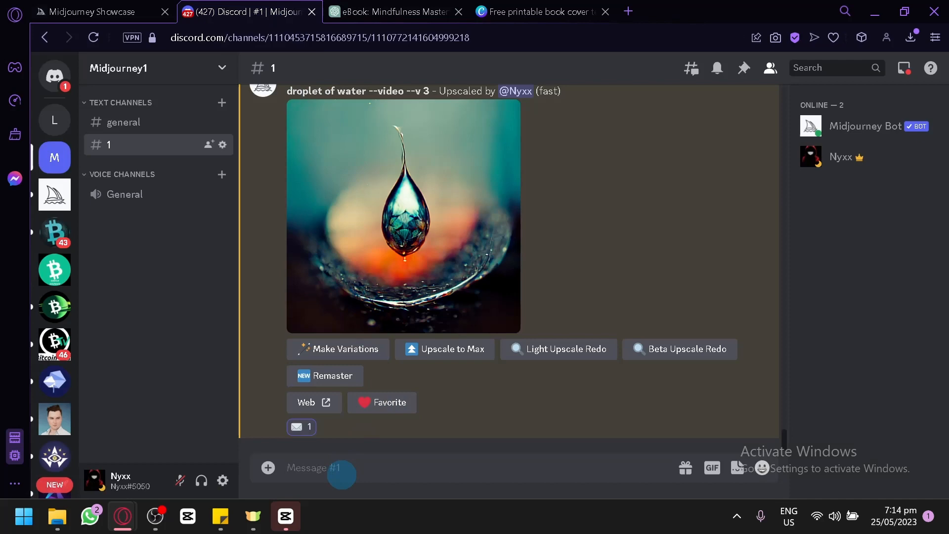
left_click(133, 9)
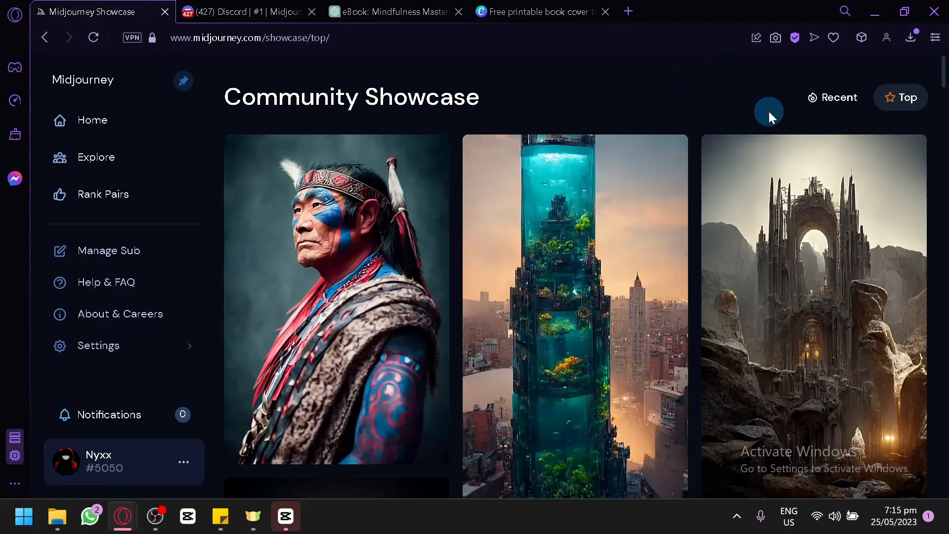
scroll(737, 152, "down", 5)
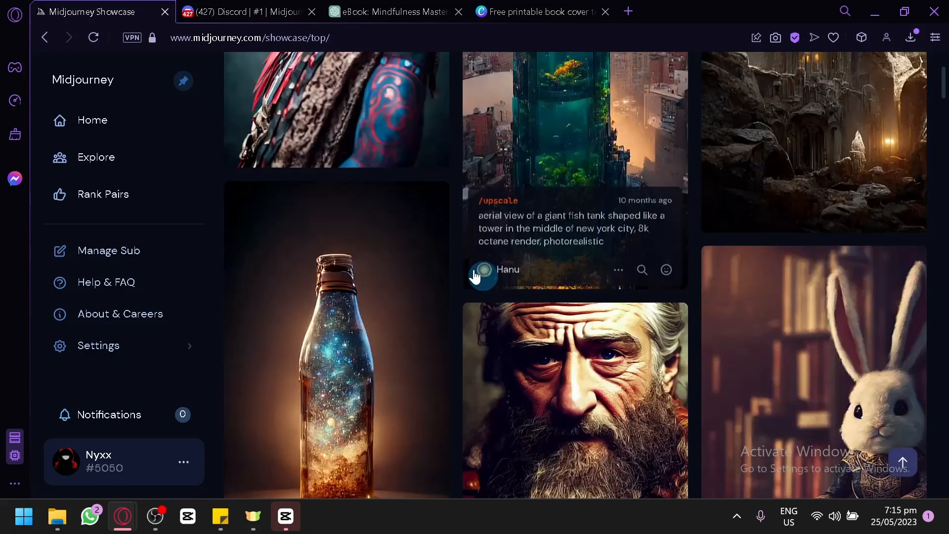
scroll(387, 271, "up", 3)
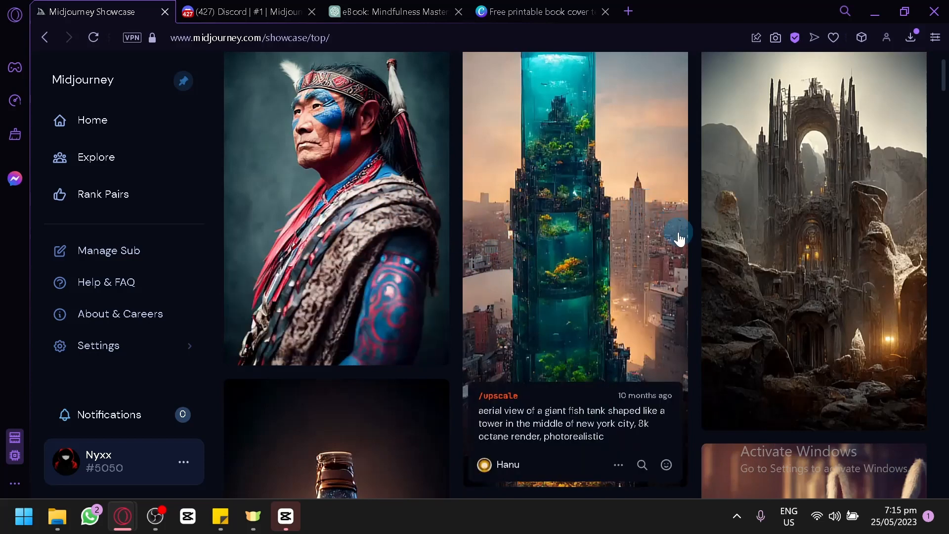
scroll(551, 266, "up", 2)
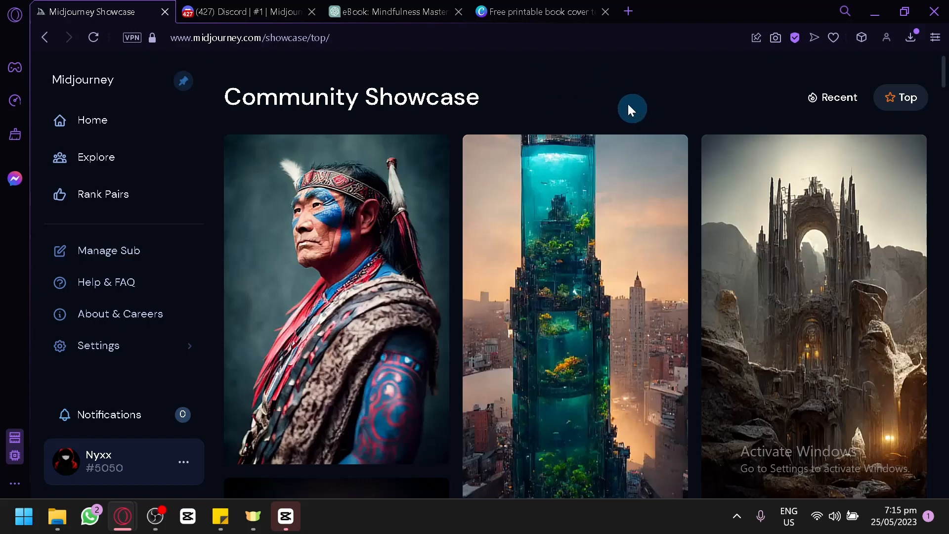
scroll(841, 282, "down", 6)
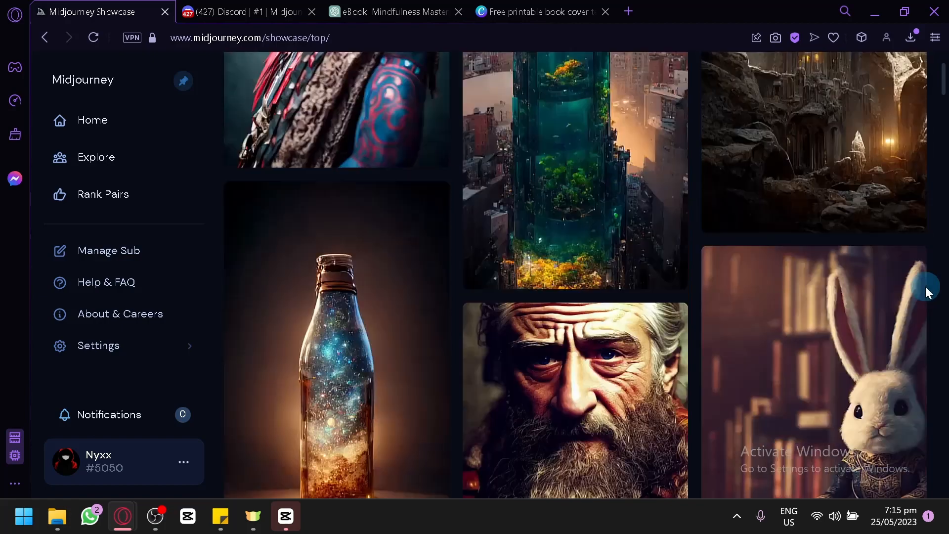
scroll(514, 338, "down", 5)
scroll(544, 213, "down", 4)
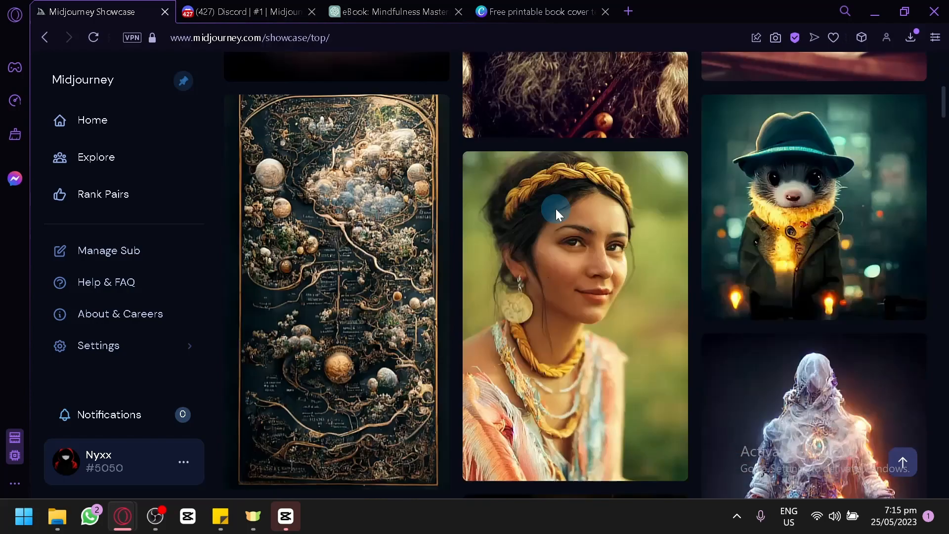
scroll(549, 156, "down", 16)
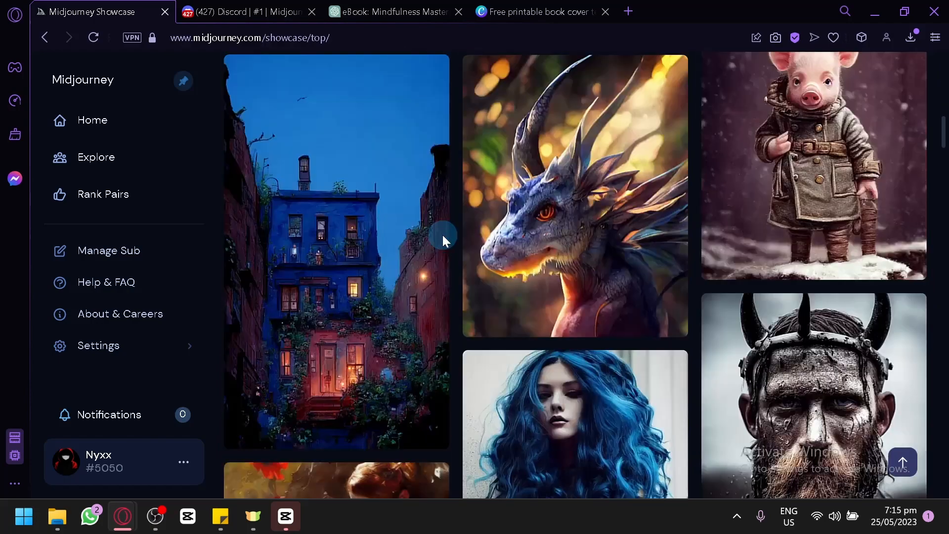
Look over the ChatGPT book text briefly, then browse further down the top images in the Midjourney showcase for artwork ideas.
left_click(401, 11)
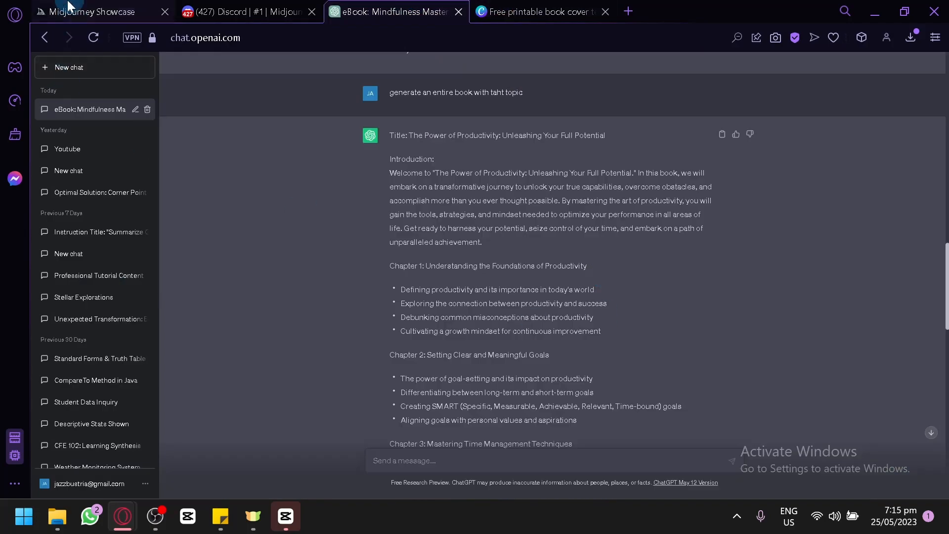
left_click(60, 7)
scroll(729, 272, "down", 15)
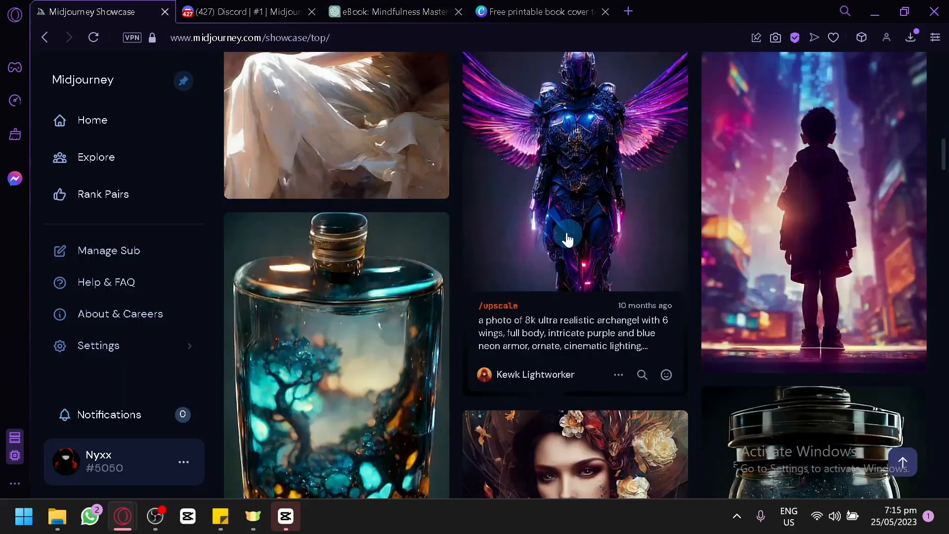
scroll(502, 259, "down", 10)
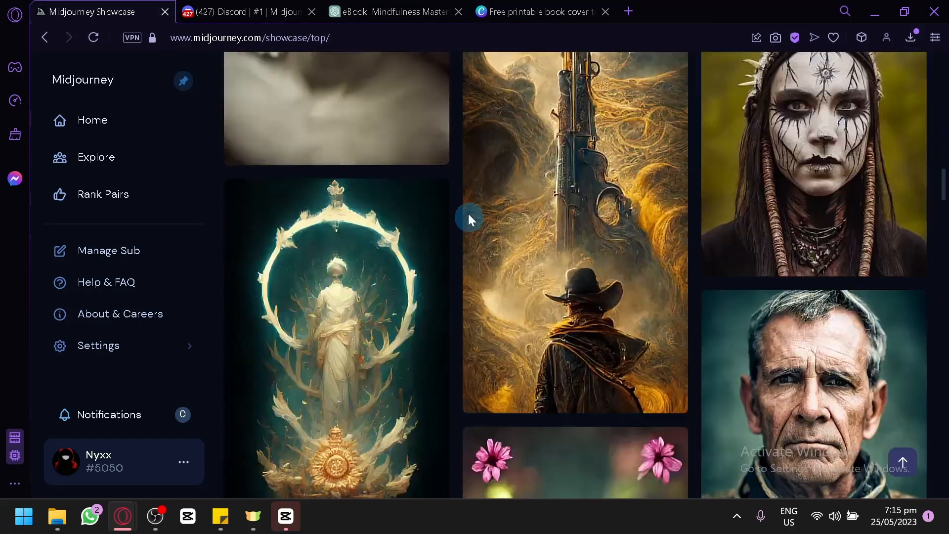
scroll(464, 213, "down", 12)
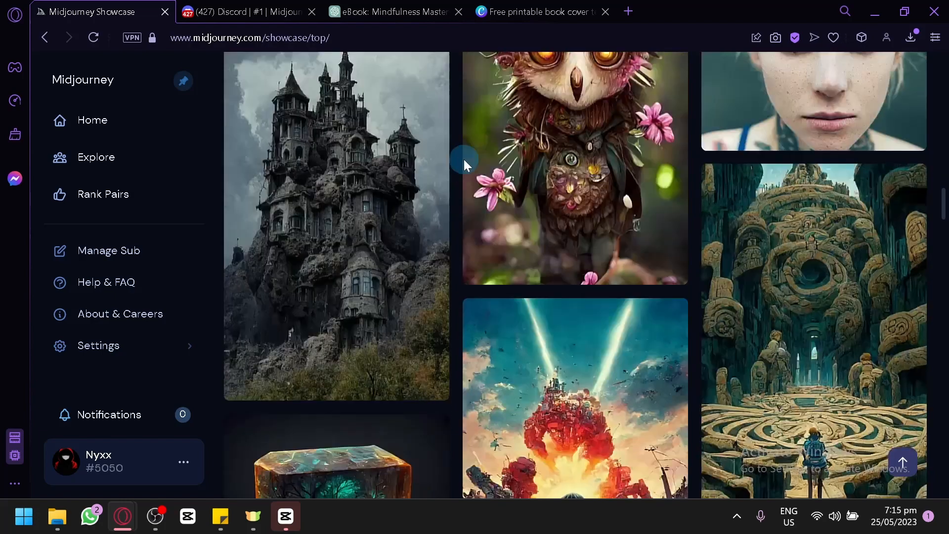
scroll(483, 161, "down", 6)
scroll(477, 197, "down", 8)
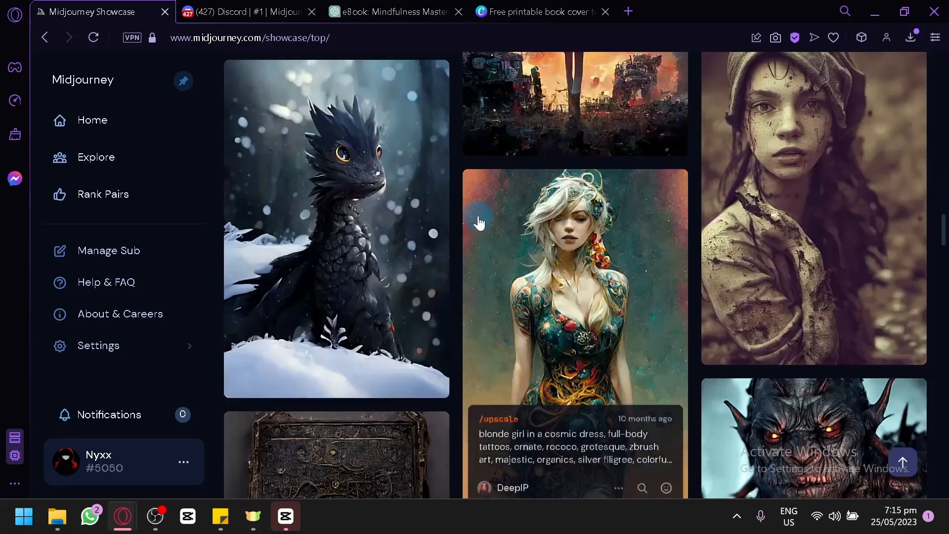
scroll(484, 208, "down", 2)
scroll(495, 247, "down", 6)
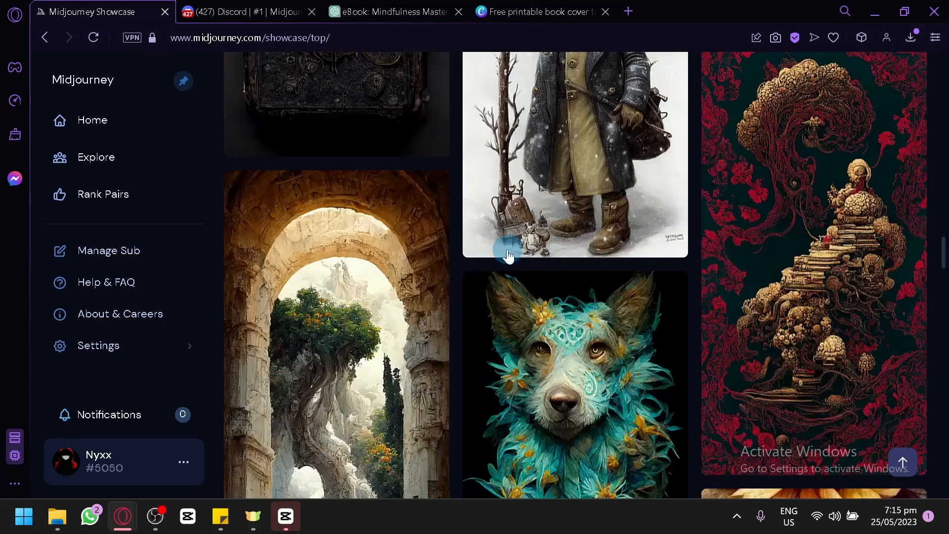
scroll(514, 276, "down", 4)
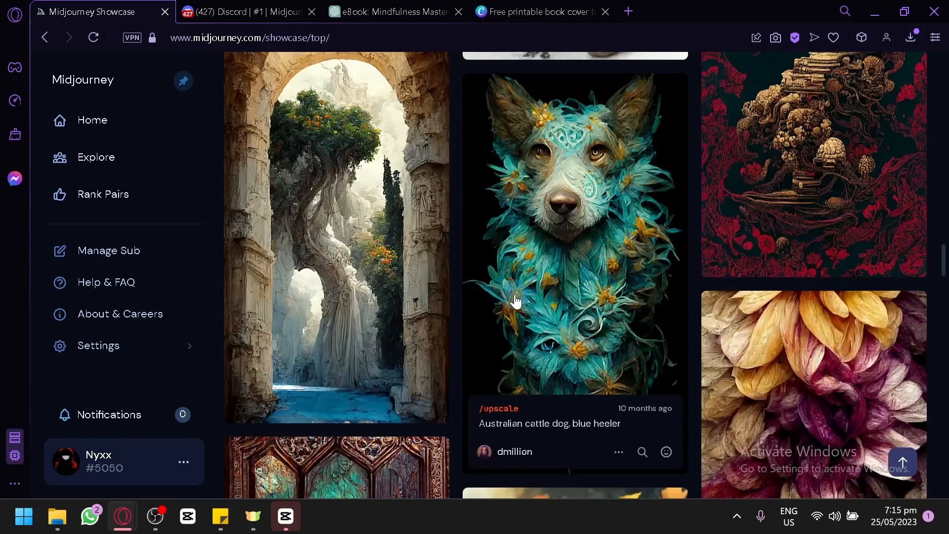
scroll(515, 295, "down", 2)
scroll(515, 300, "down", 2)
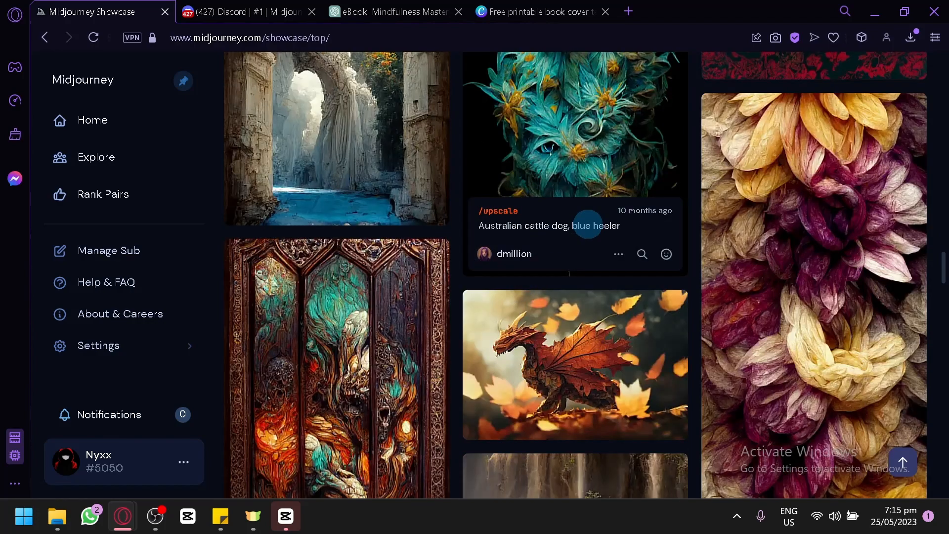
scroll(578, 225, "down", 4)
scroll(589, 227, "down", 4)
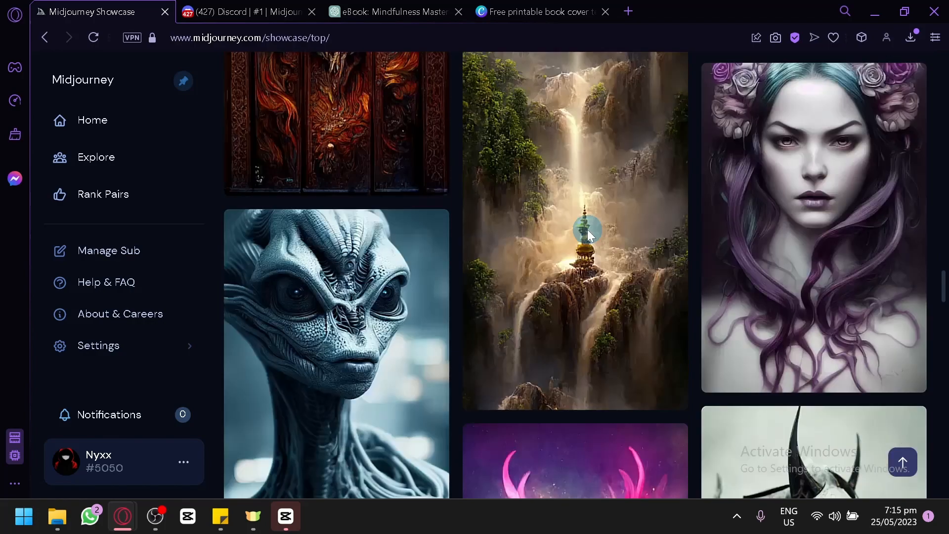
scroll(587, 230, "down", 10)
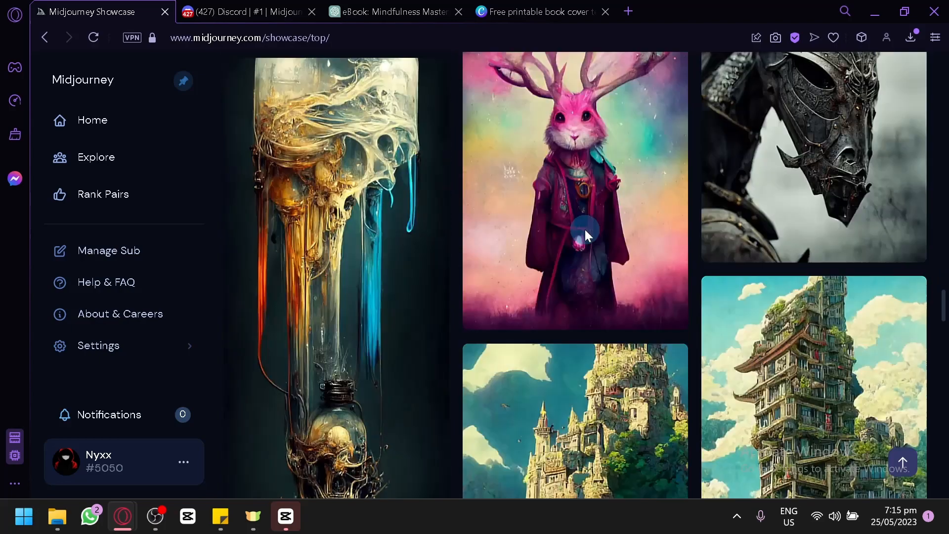
scroll(586, 230, "down", 14)
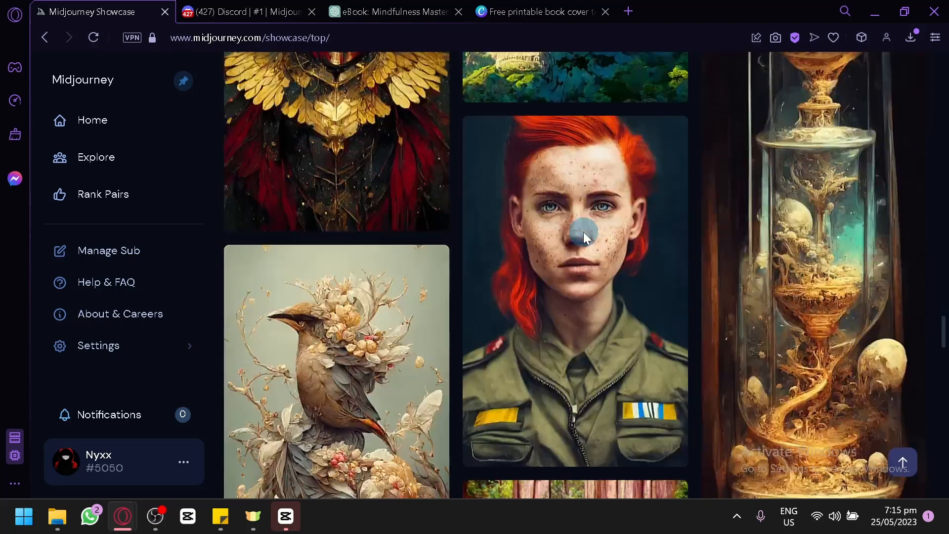
scroll(584, 232, "down", 9)
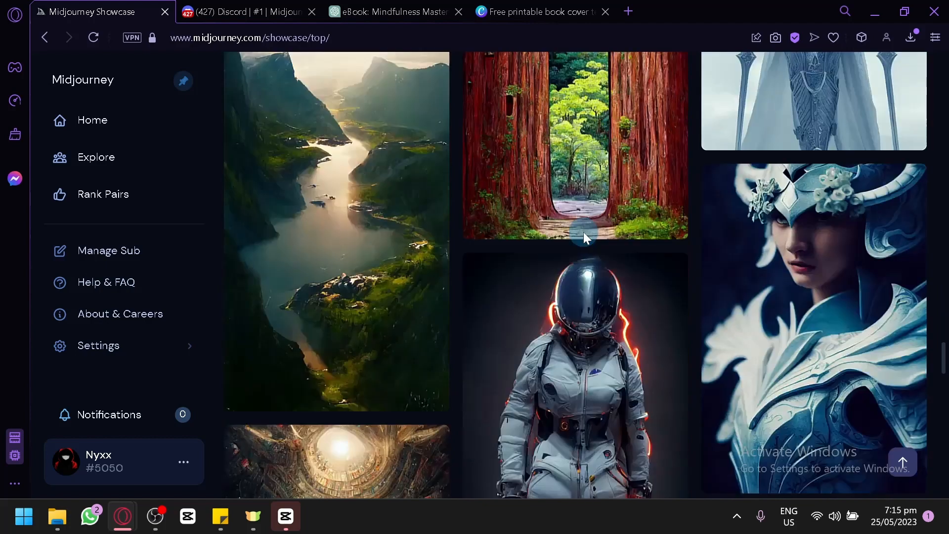
Open the showcase image of doors in great redwood trees in its own tab and copy its full command.
scroll(584, 232, "up", 7)
left_click(552, 208)
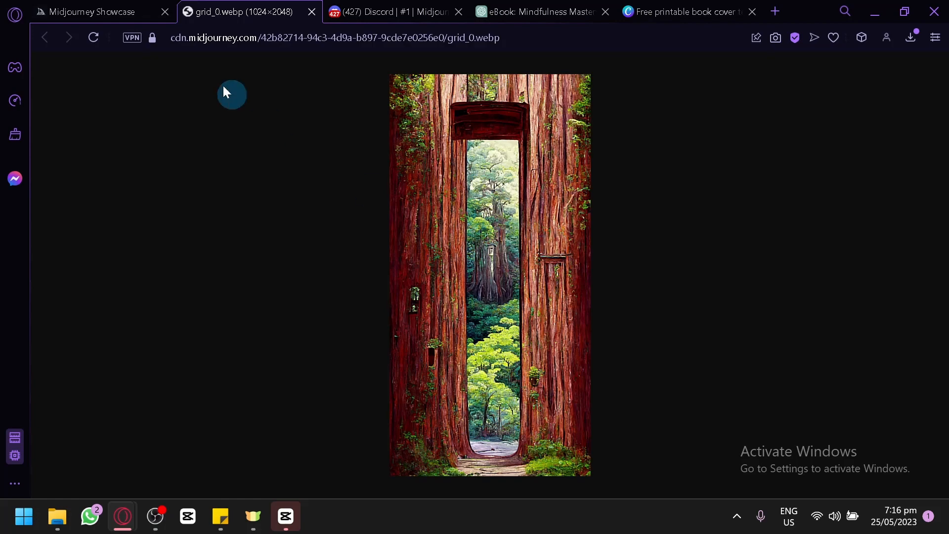
left_click(94, 10)
scroll(578, 312, "down", 4)
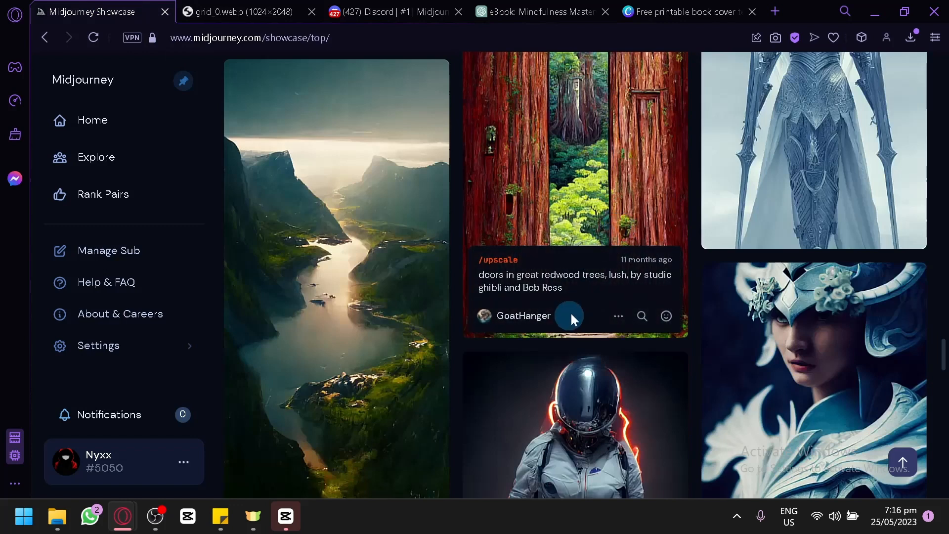
left_click(613, 321)
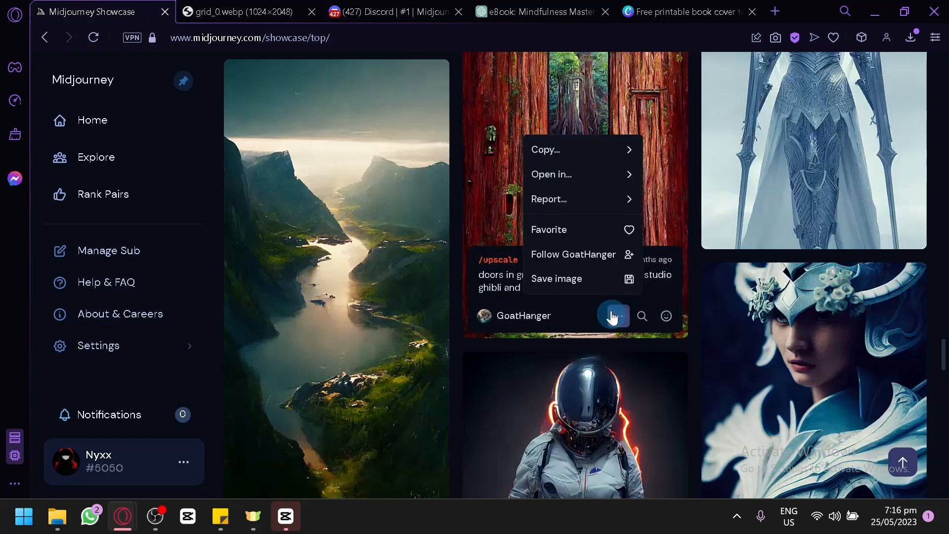
left_click(580, 159)
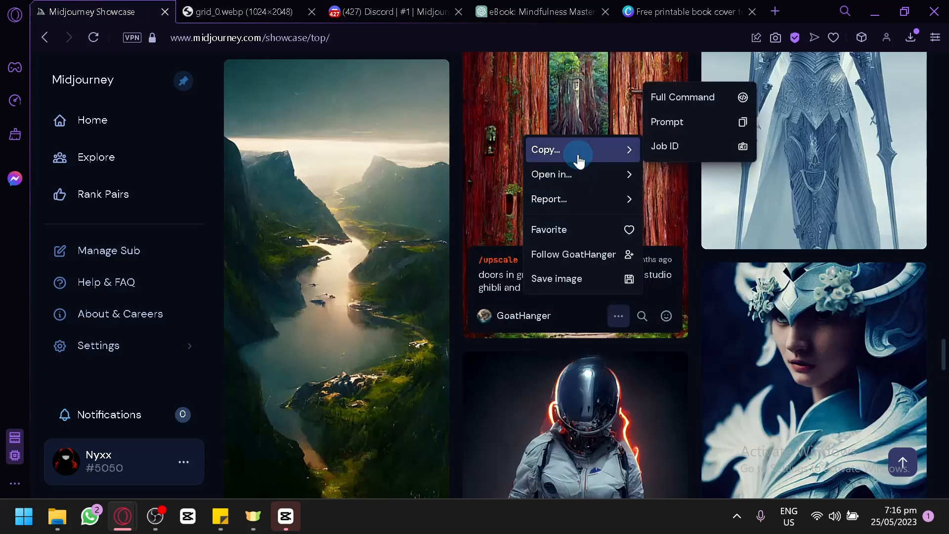
left_click(673, 97)
mouse_move(582, 138)
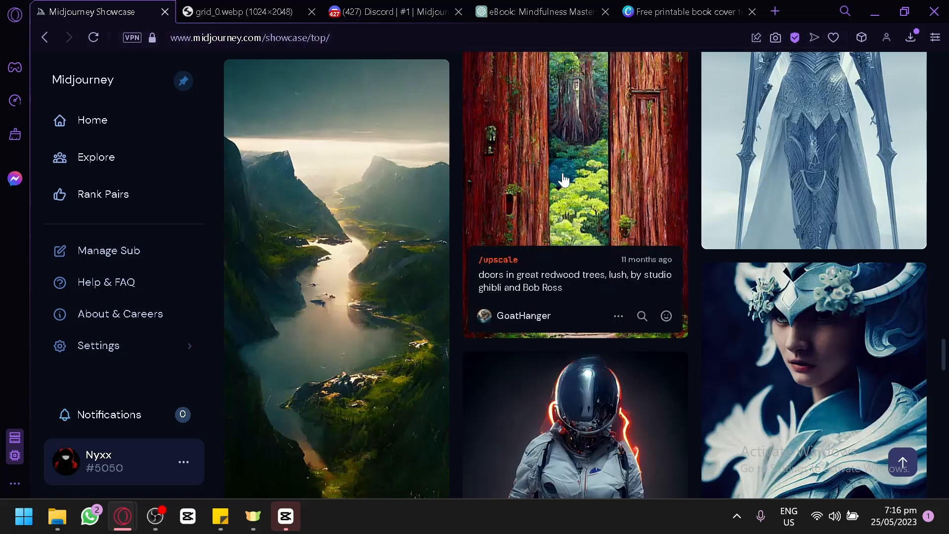
scroll(534, 252, "up", 2)
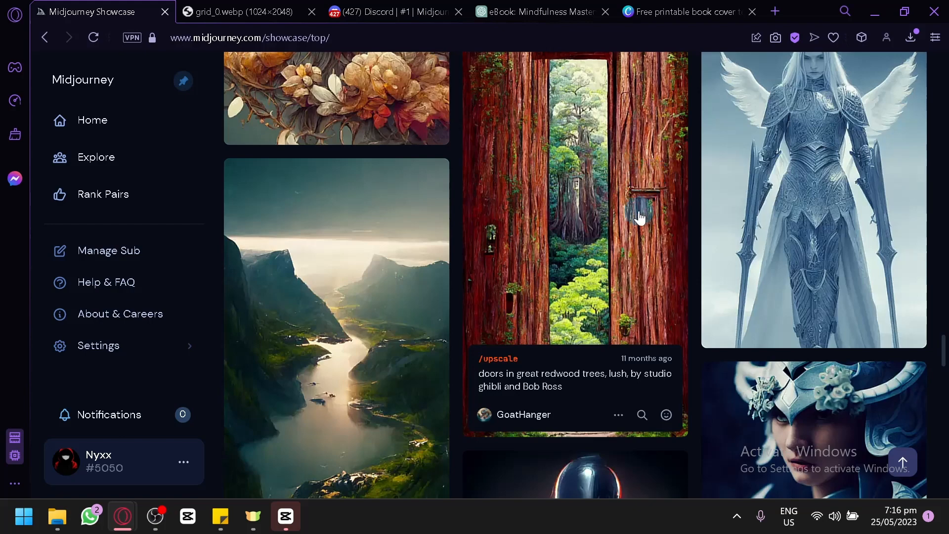
scroll(540, 233, "down", 2)
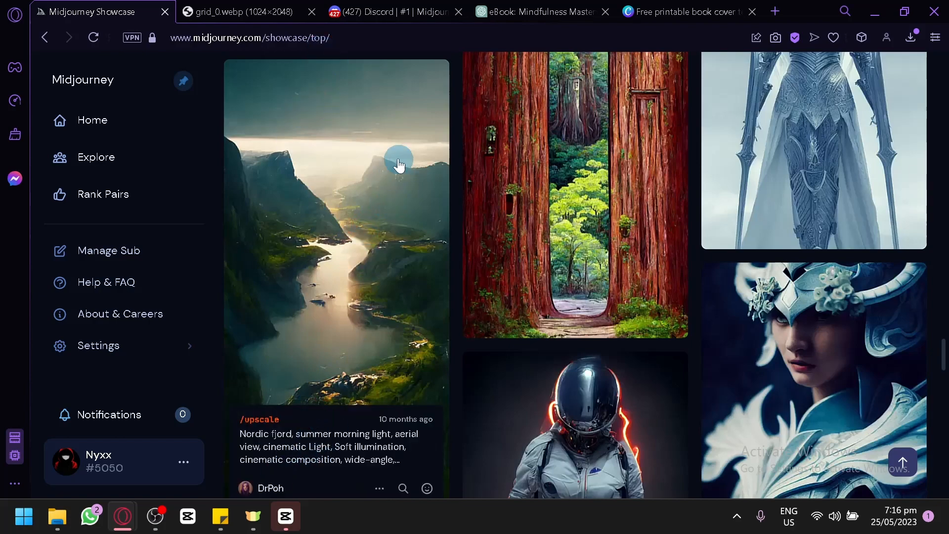
scroll(550, 161, "up", 4)
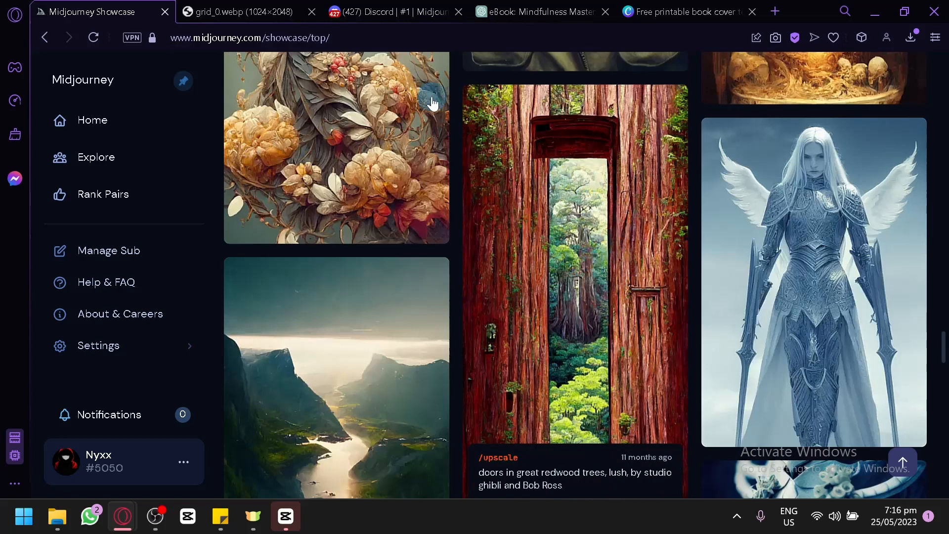
left_click(379, 7)
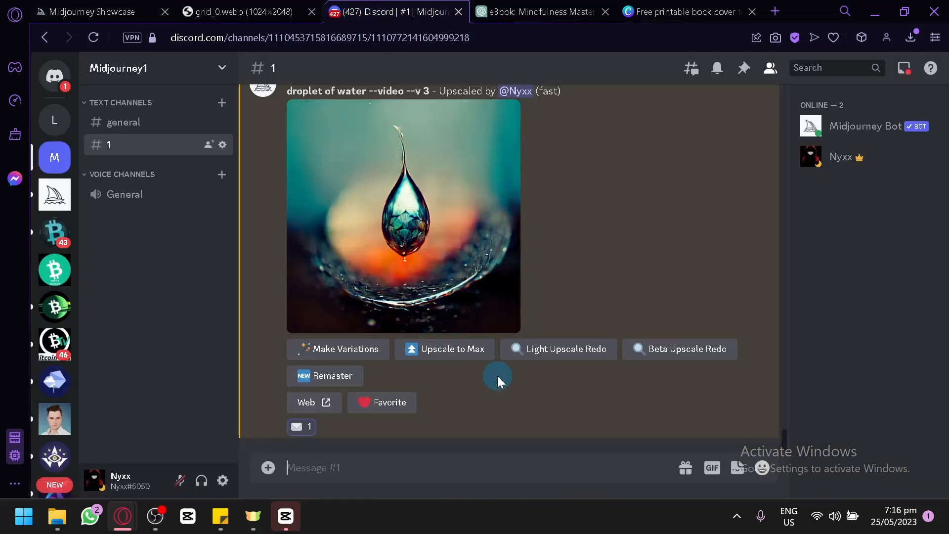
type("/")
key("Tab")
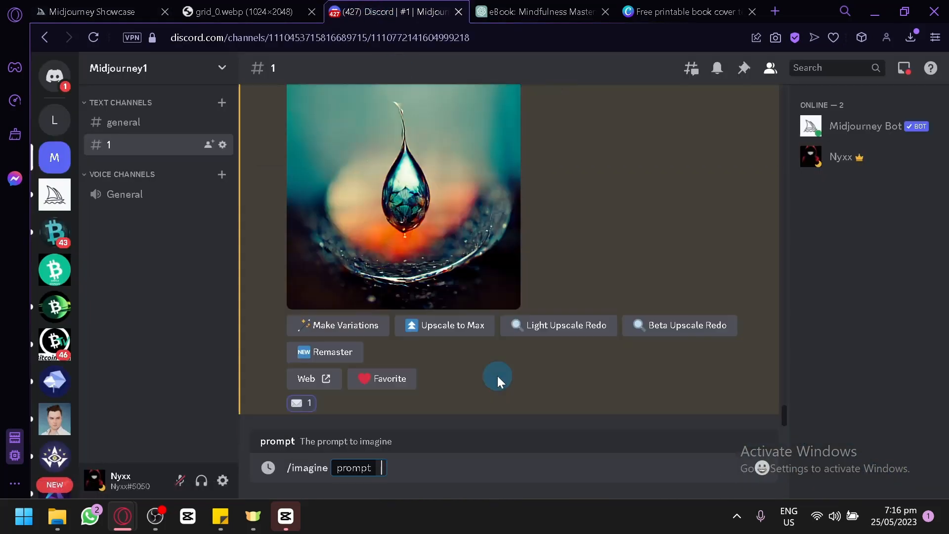
type("https://s.mj.run/aw2hFA  doors in great redwood trees, lush, by studio ghibli and Bob Ross --h 512")
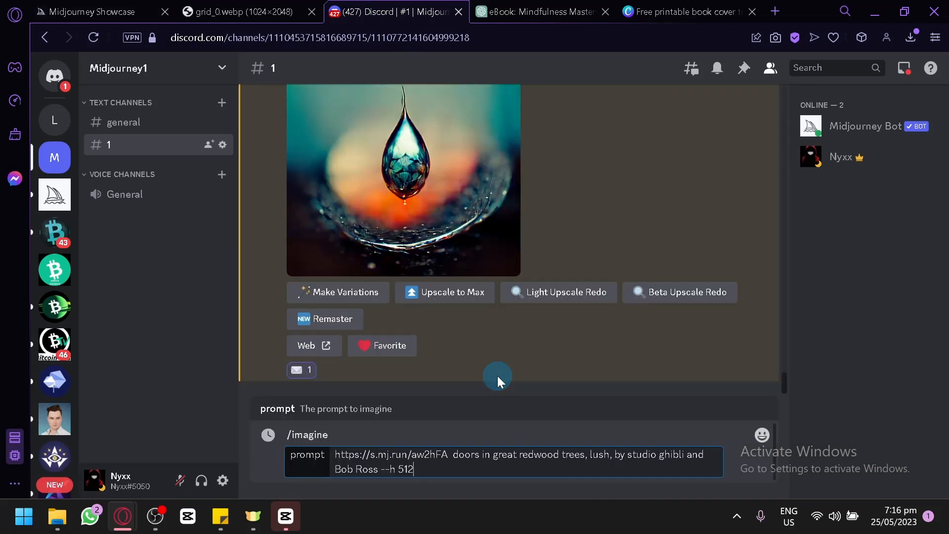
key("Return")
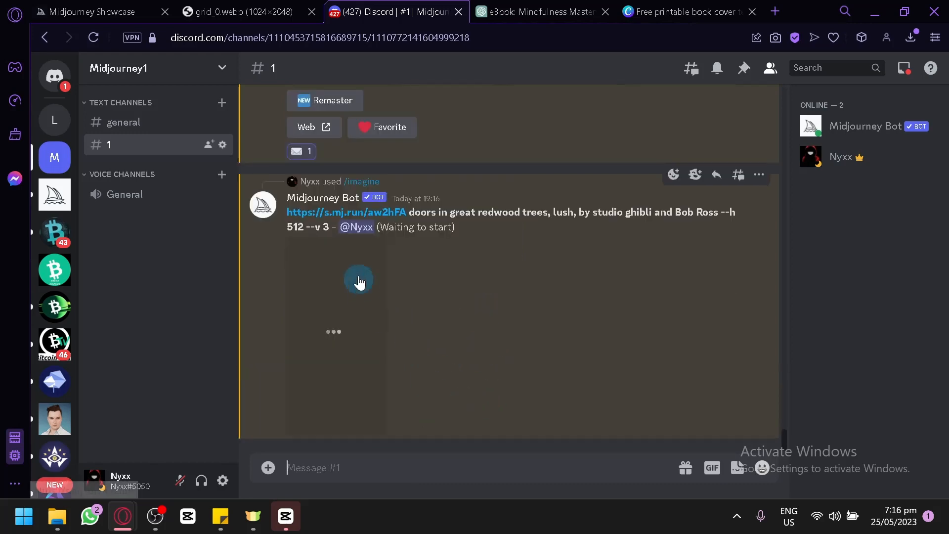
Compare the original redwood doors image with the enlarged preview in the Discord channel and check the new image generation.
left_click(262, 7)
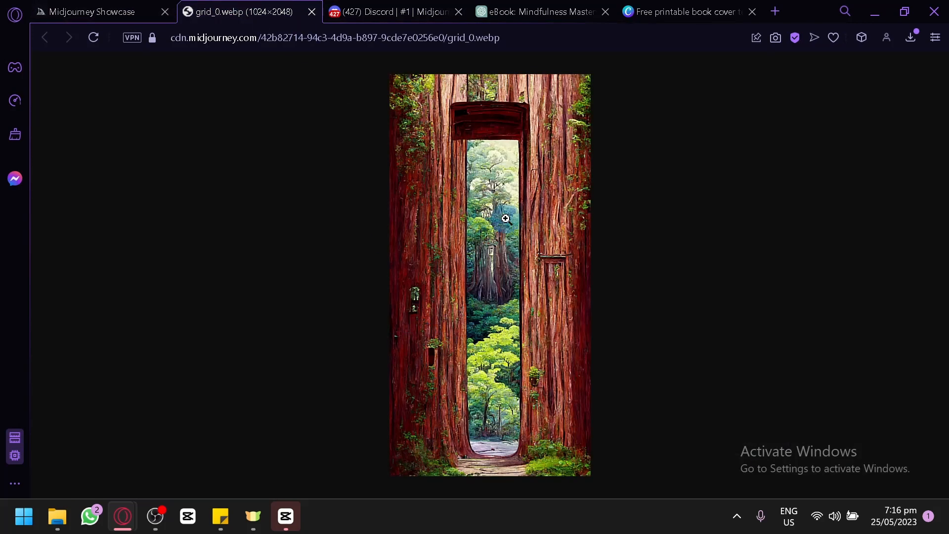
left_click(403, 6)
left_click(351, 270)
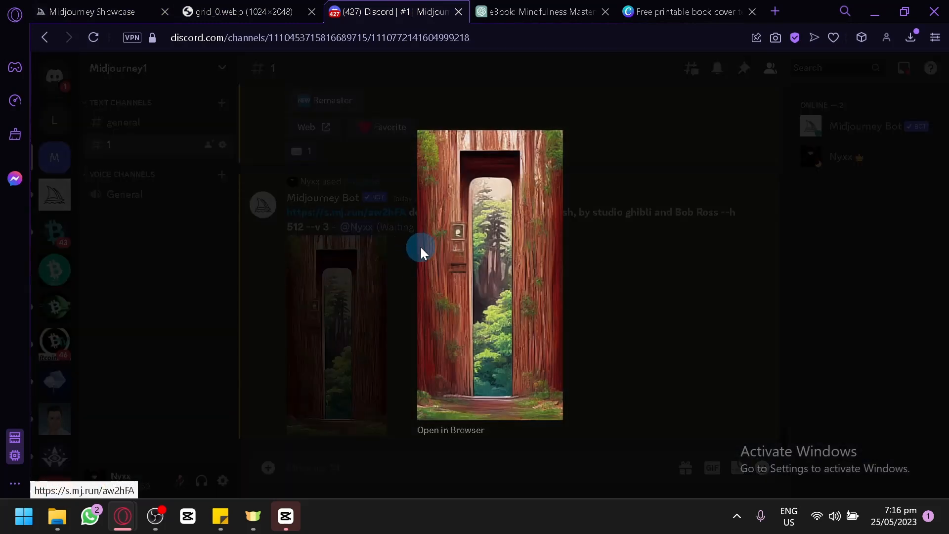
left_click(607, 241)
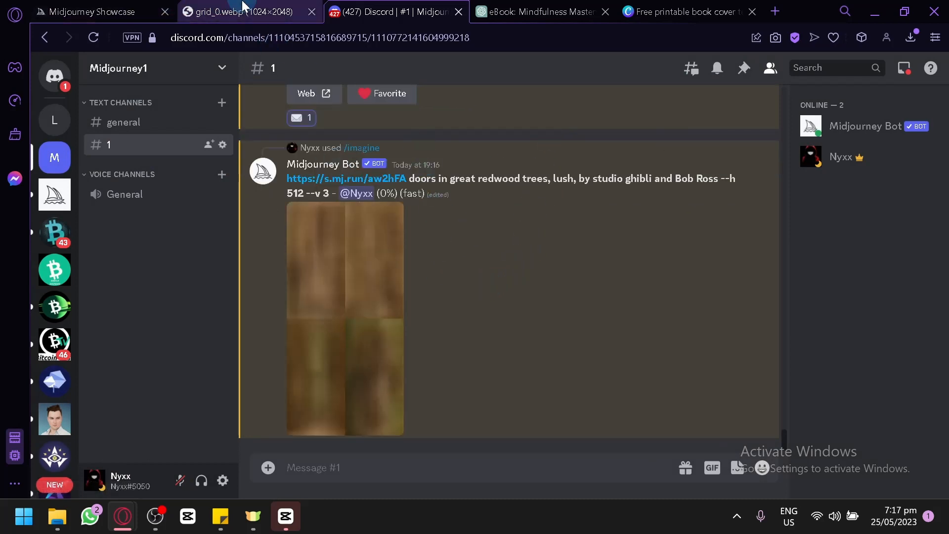
left_click(261, 6)
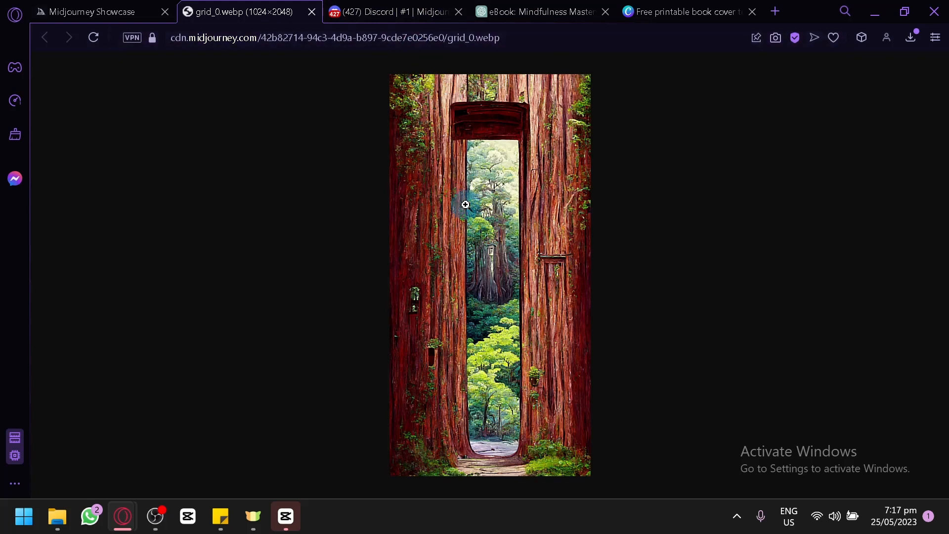
Return to ChatGPT, try submitting the prompt "generate the entire contenet for chapter number 1" below the book outline, and reload the page.
left_click(544, 11)
scroll(542, 301, "down", 15)
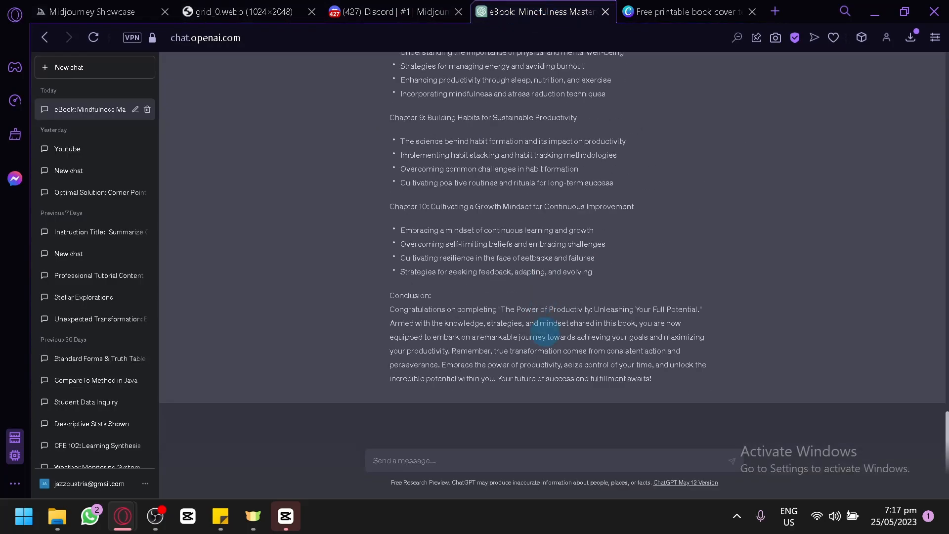
scroll(441, 338, "up", 10)
scroll(441, 337, "down", 8)
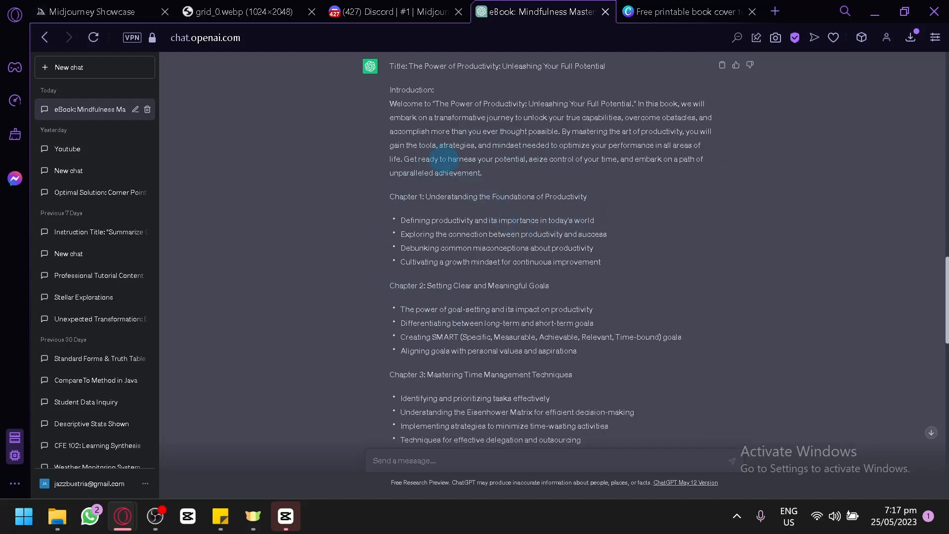
scroll(545, 175, "down", 15)
scroll(633, 277, "up", 12)
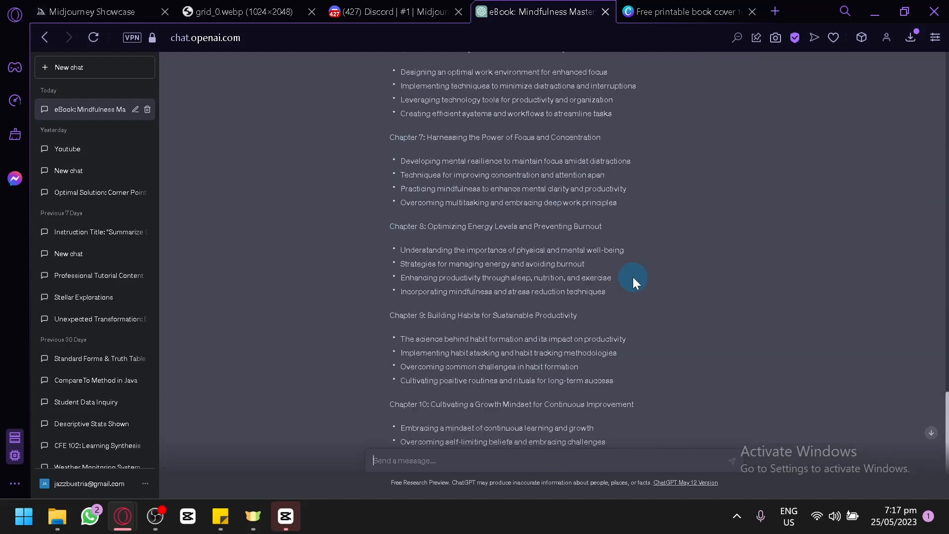
type("generate t")
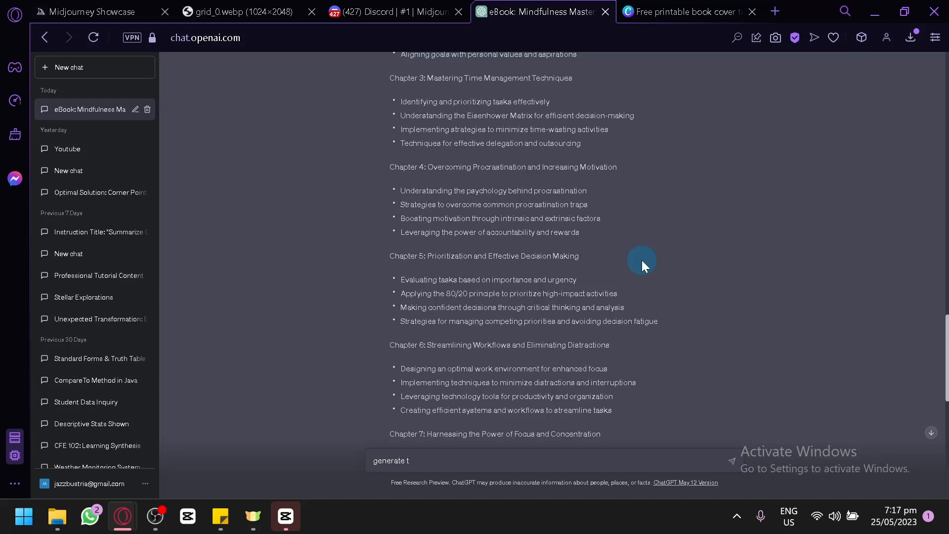
type("eh entire cone")
key("BackSpace")
type("tenet for chapter number 1")
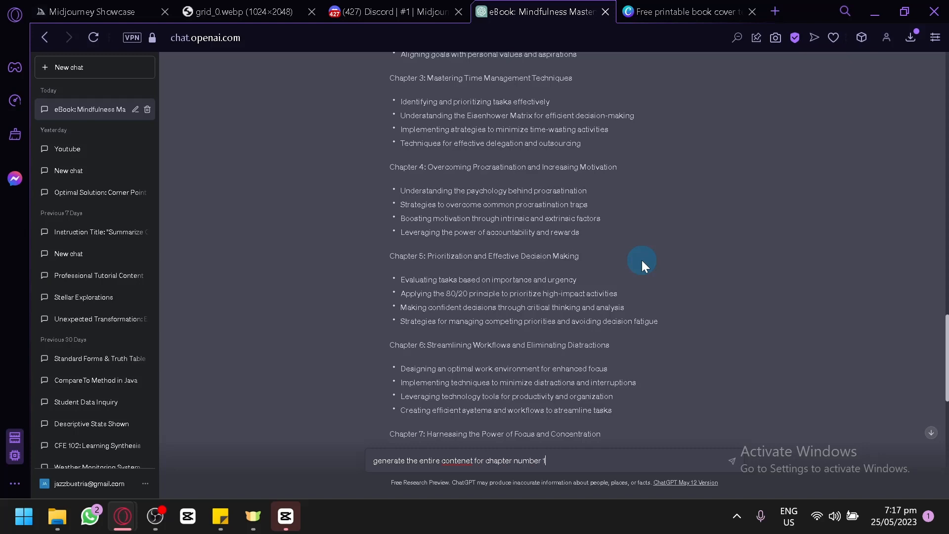
key("Return")
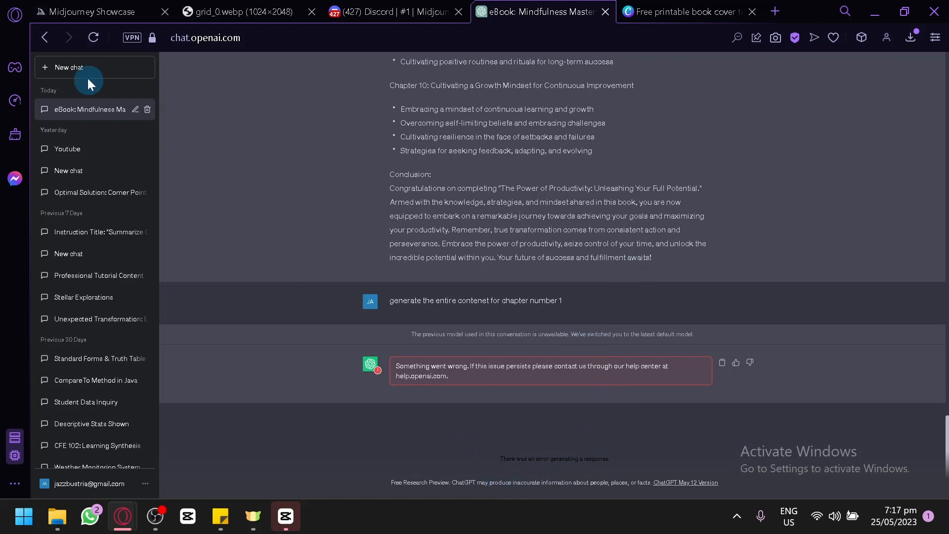
left_click(93, 37)
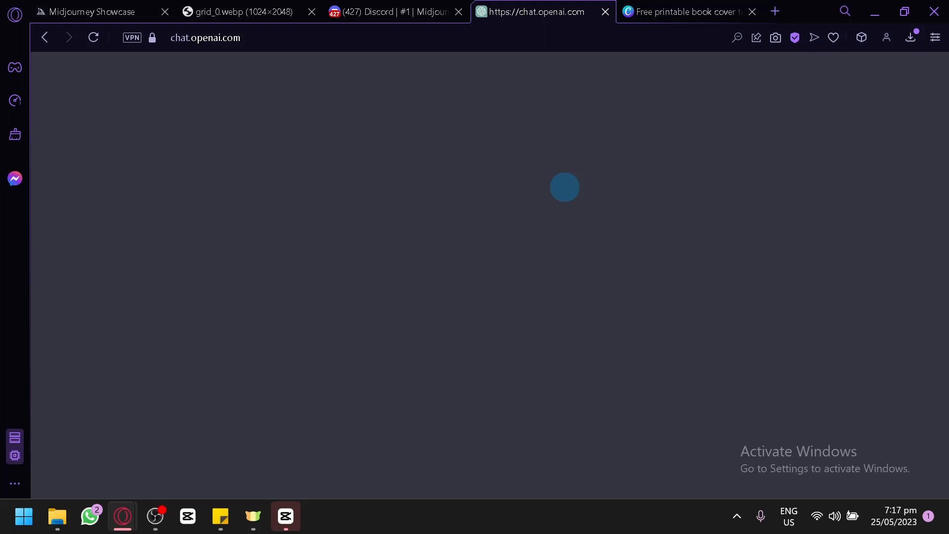
Check the in-progress redwood doors generation in Discord against the original grid image, and reload the ChatGPT page.
left_click(356, 11)
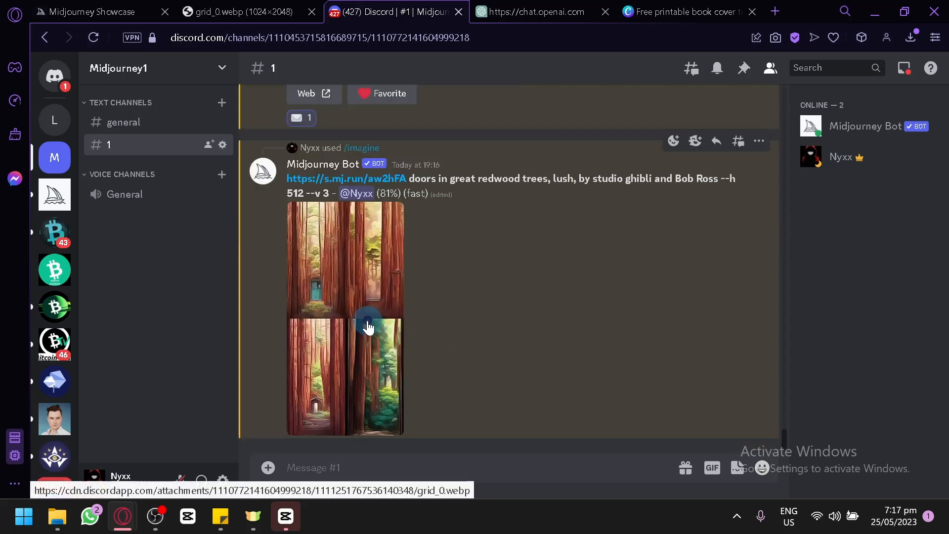
left_click(367, 321)
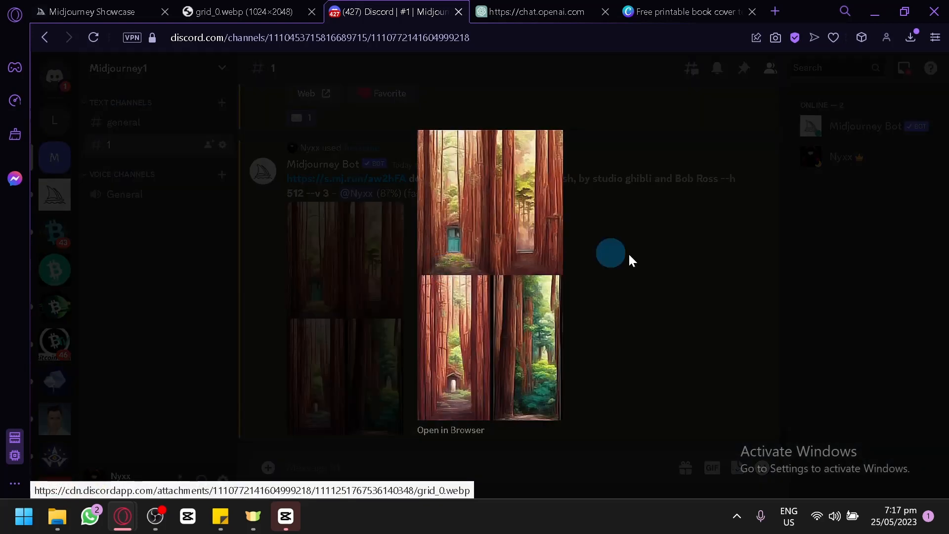
left_click(628, 254)
left_click(265, 10)
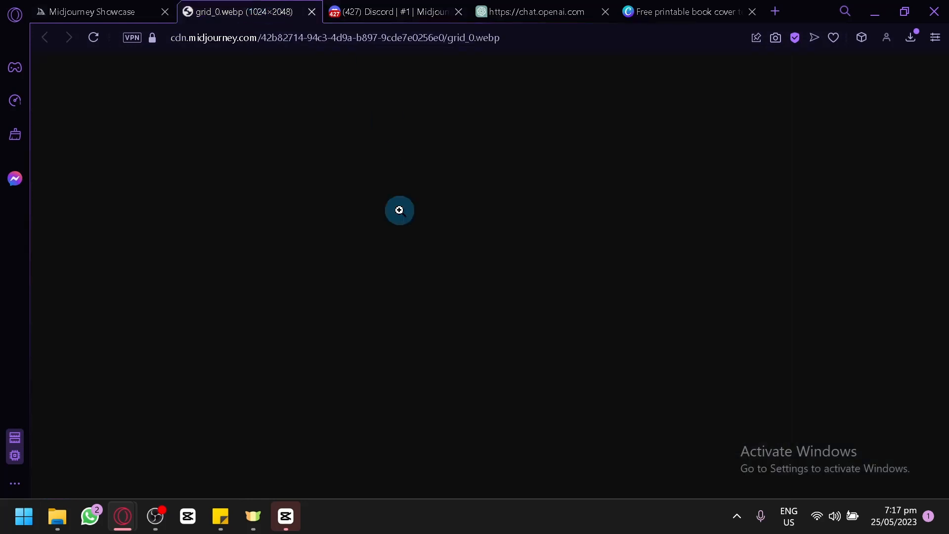
left_click(383, 16)
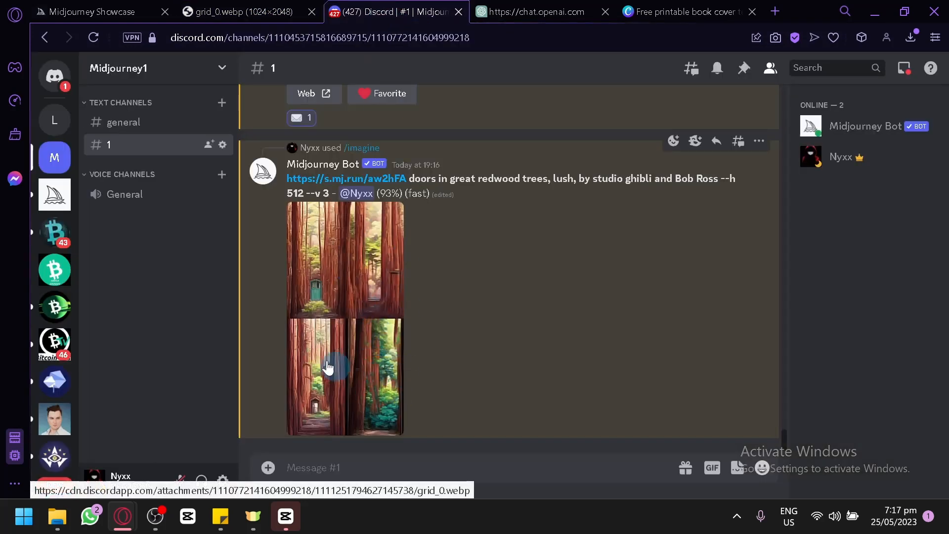
left_click(325, 299)
left_click(517, 7)
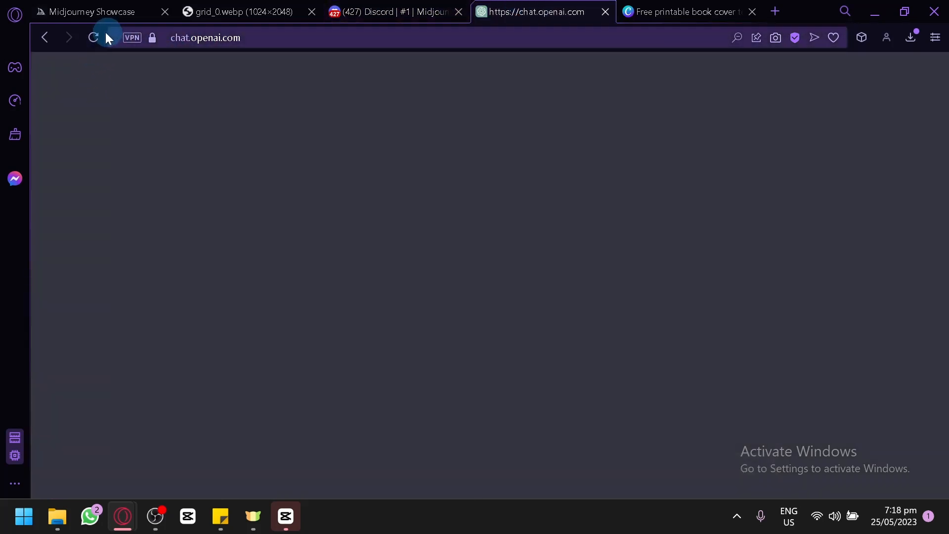
left_click(94, 38)
Compare the enlarged finished redwood doors grid in Discord with the original Midjourney image.
left_click(295, 6)
left_click(450, 6)
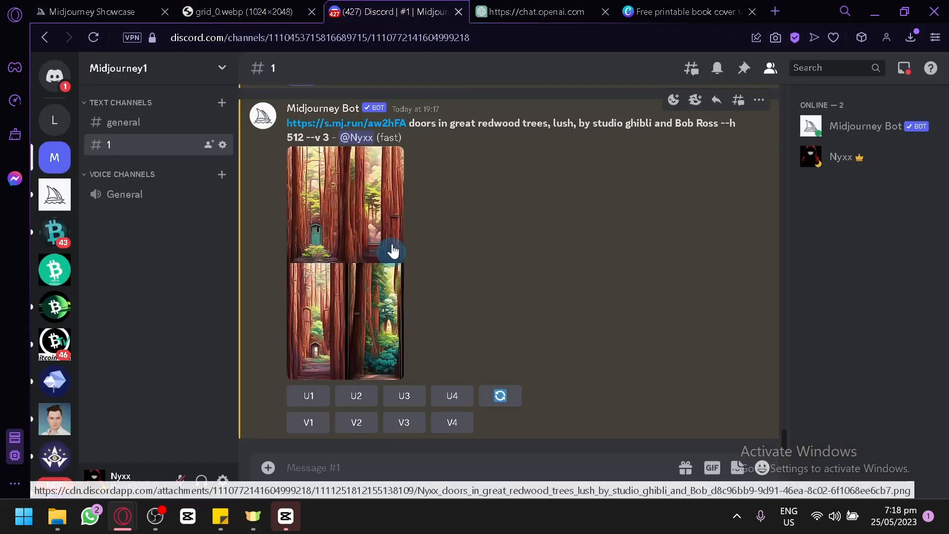
left_click(390, 245)
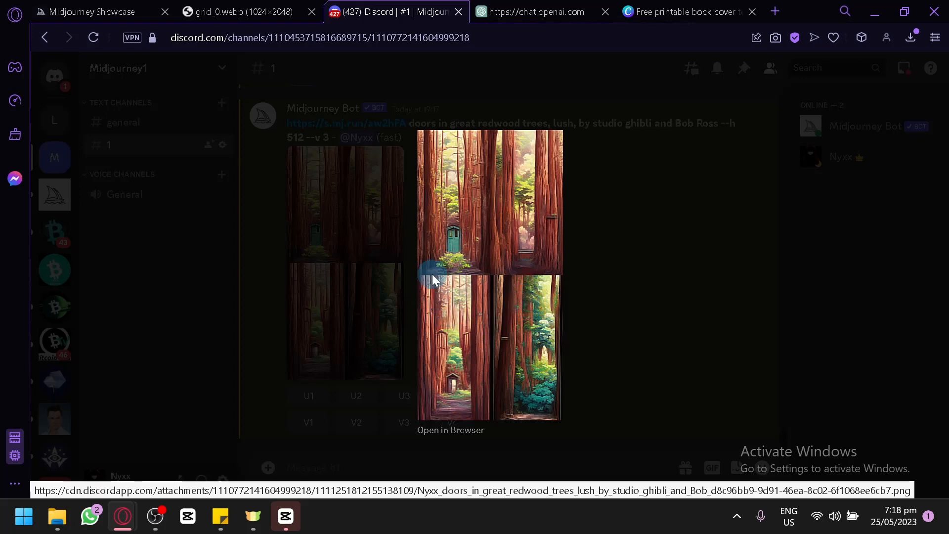
left_click(223, 8)
left_click(354, 6)
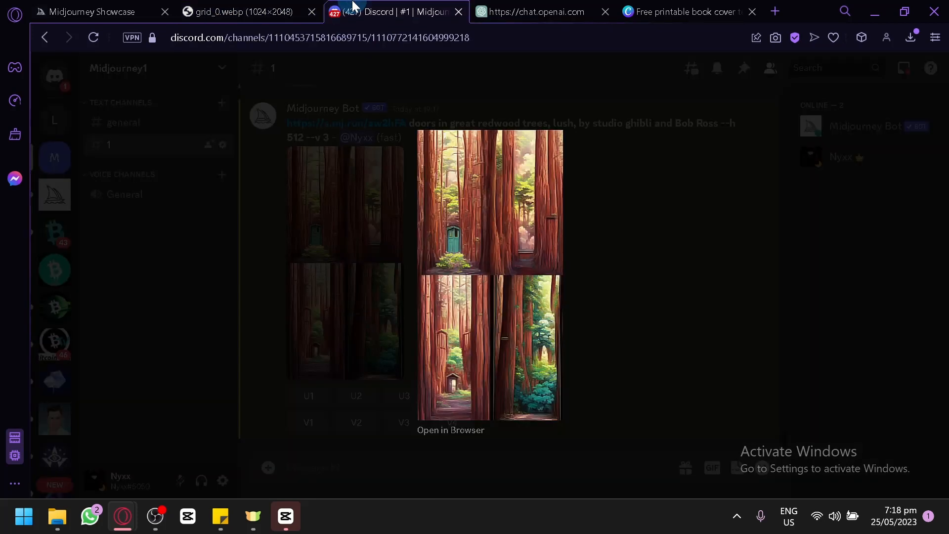
left_click(596, 276)
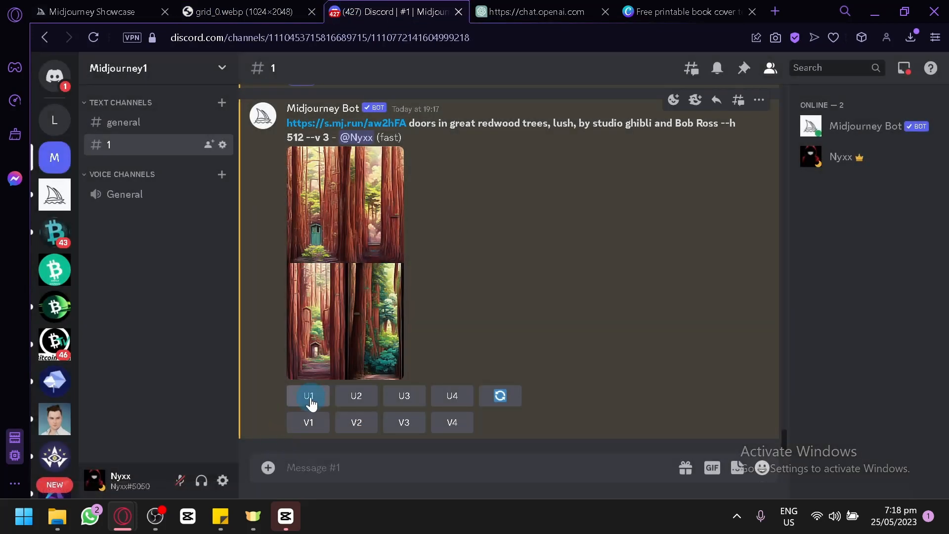
Upscale the first image of the finished redwood doors grid and request variations of that same image.
left_click(310, 396)
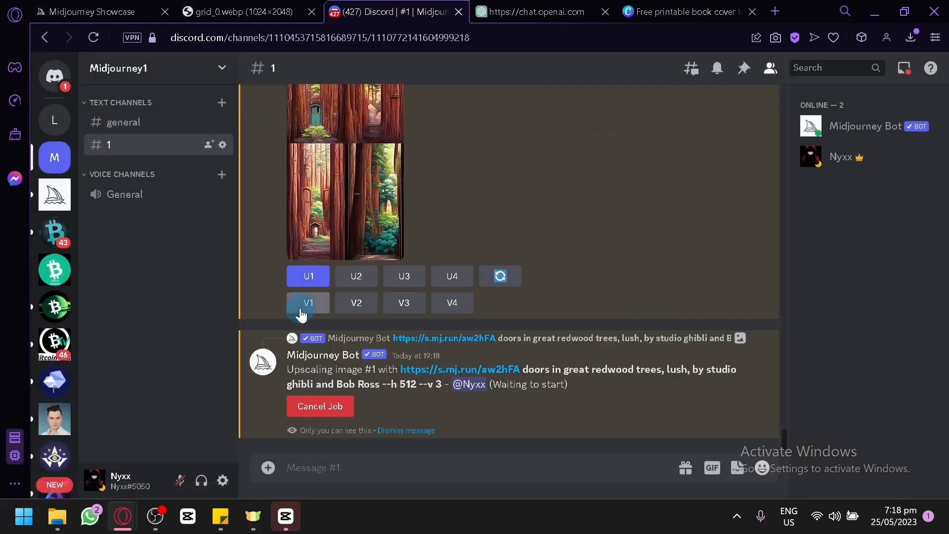
left_click(307, 304)
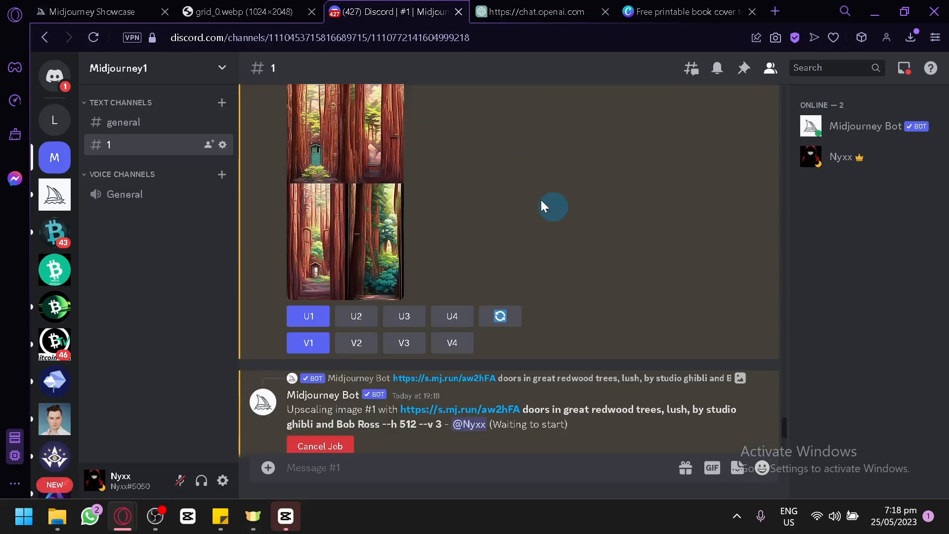
Check the ChatGPT page, then examine the enlarged redwood door variations and the upscaling job in the Discord channel.
left_click(540, 11)
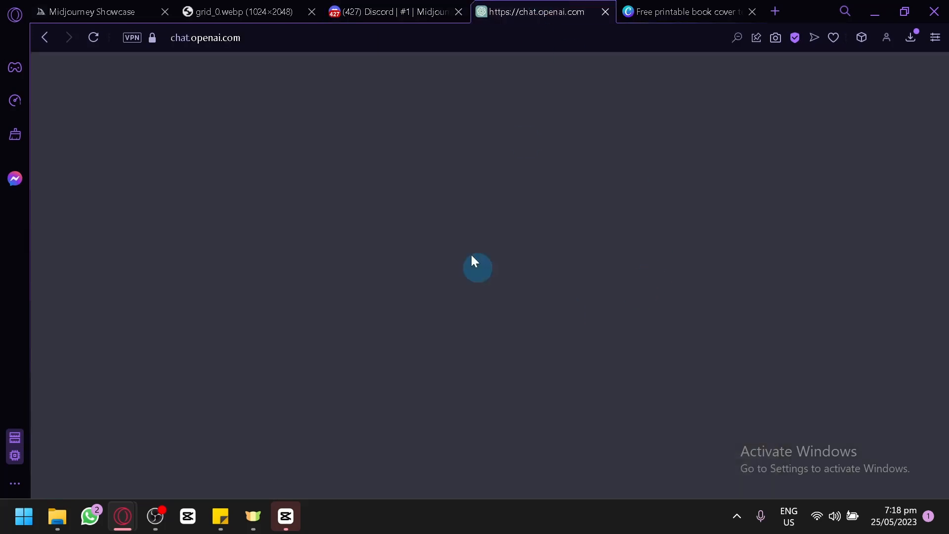
left_click(391, 11)
left_click(369, 211)
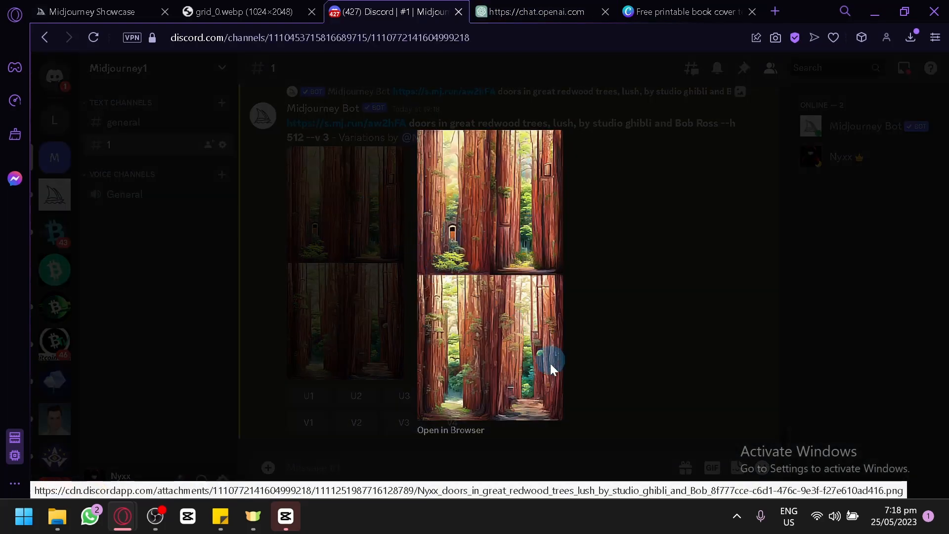
left_click(661, 291)
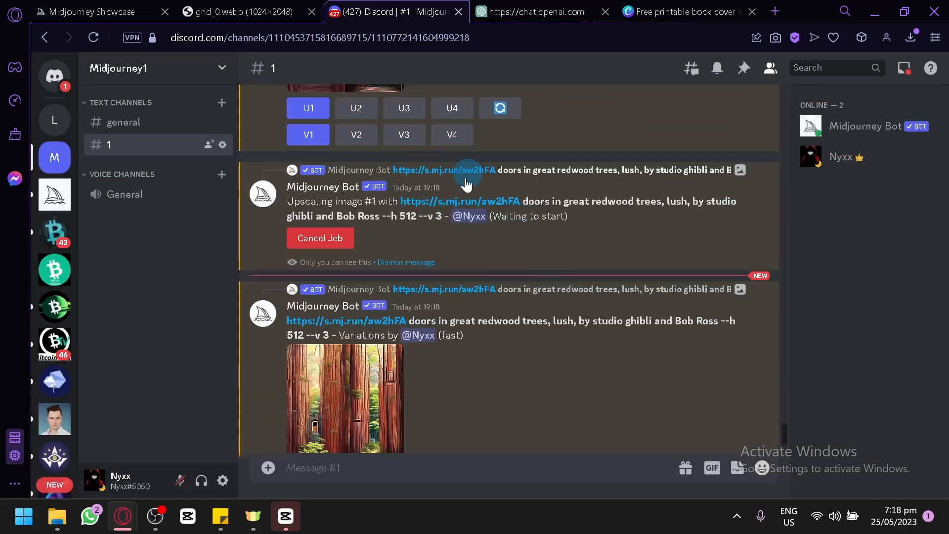
scroll(476, 212, "up", 4)
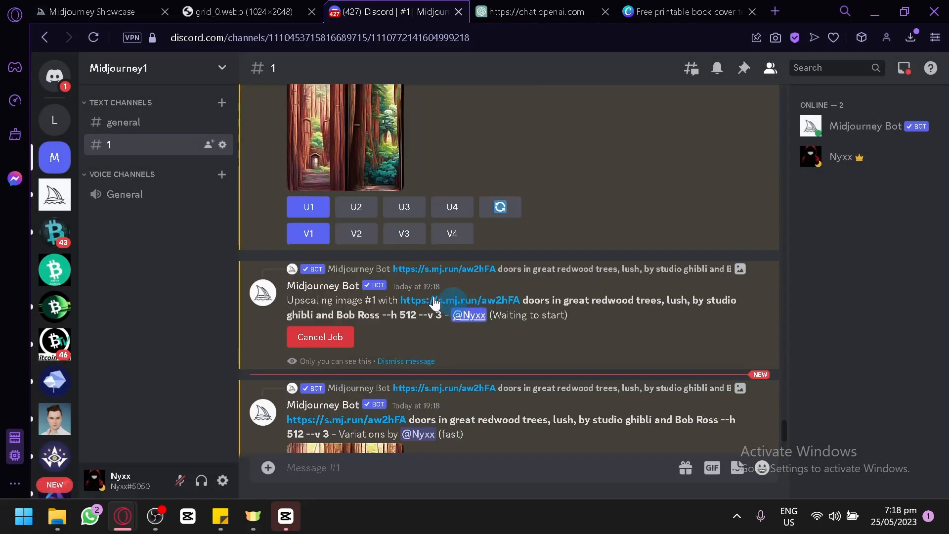
scroll(525, 233, "up", 3)
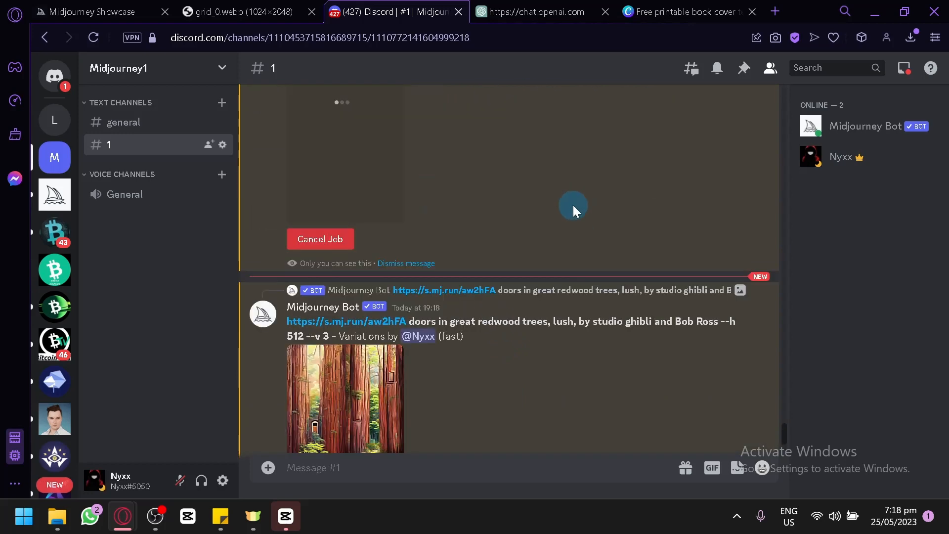
Reorder the browser tabs so ChatGPT comes before Discord, and check the ChatGPT page and the upscale's progress.
left_click(541, 8)
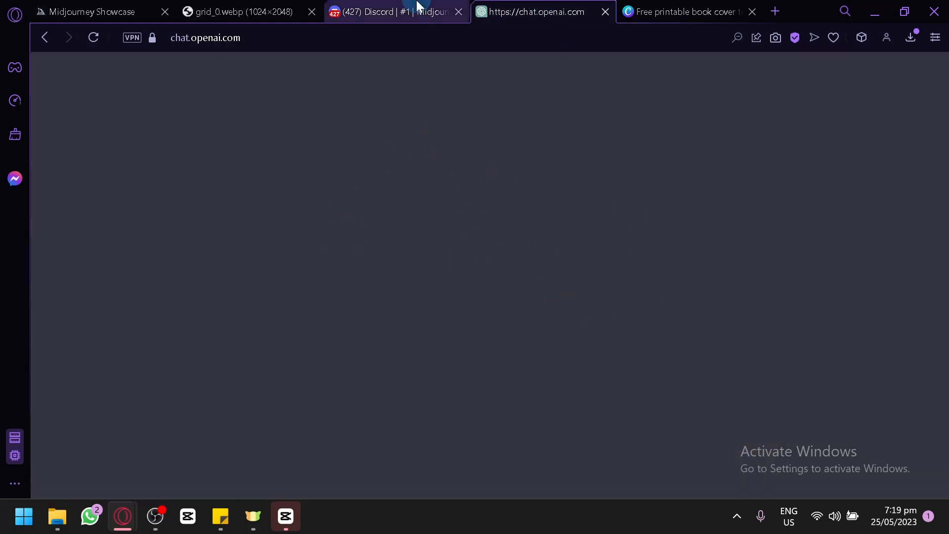
left_click_drag(418, 6, 529, 6)
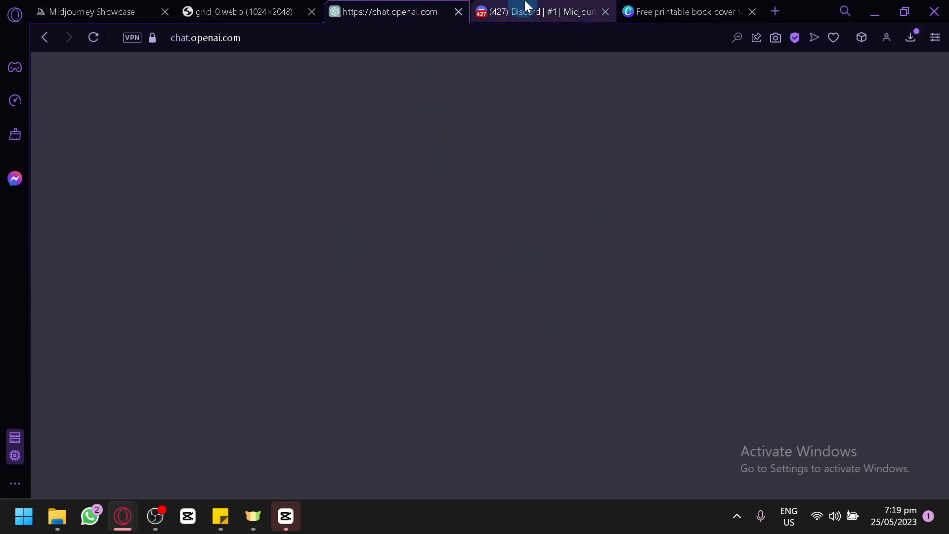
left_click(527, 5)
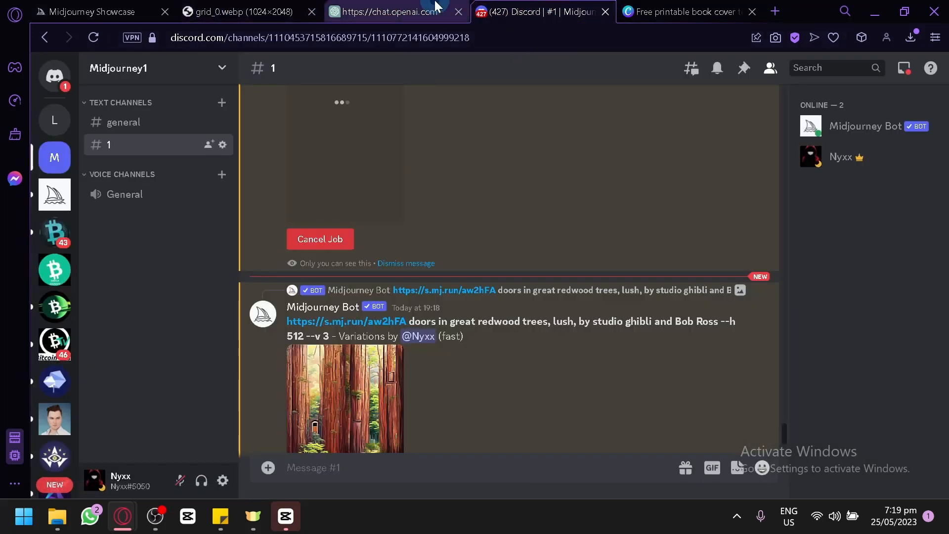
left_click(435, 5)
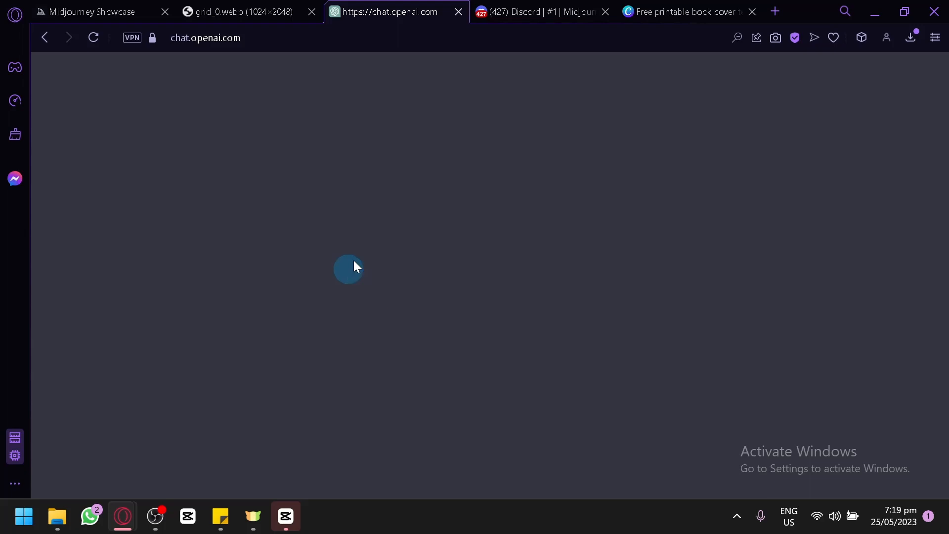
left_click(600, 9)
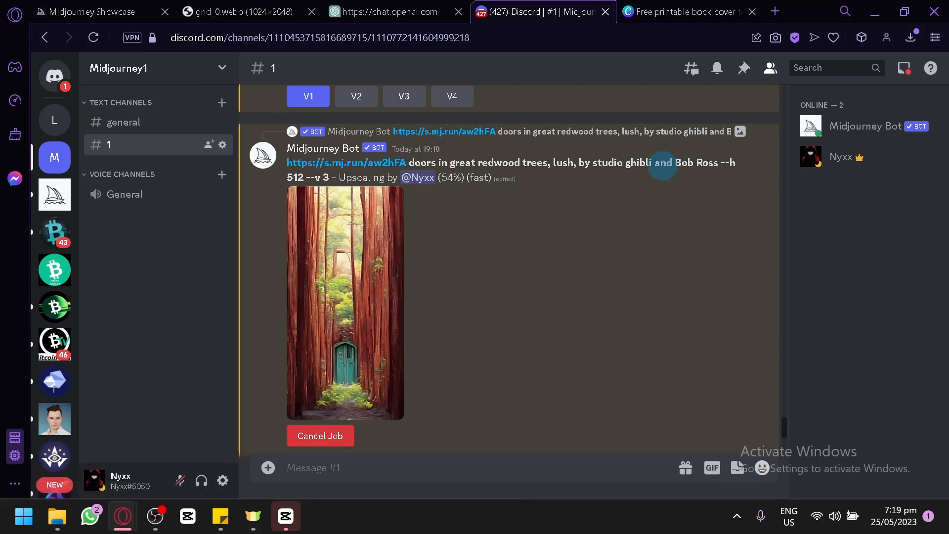
left_click(383, 9)
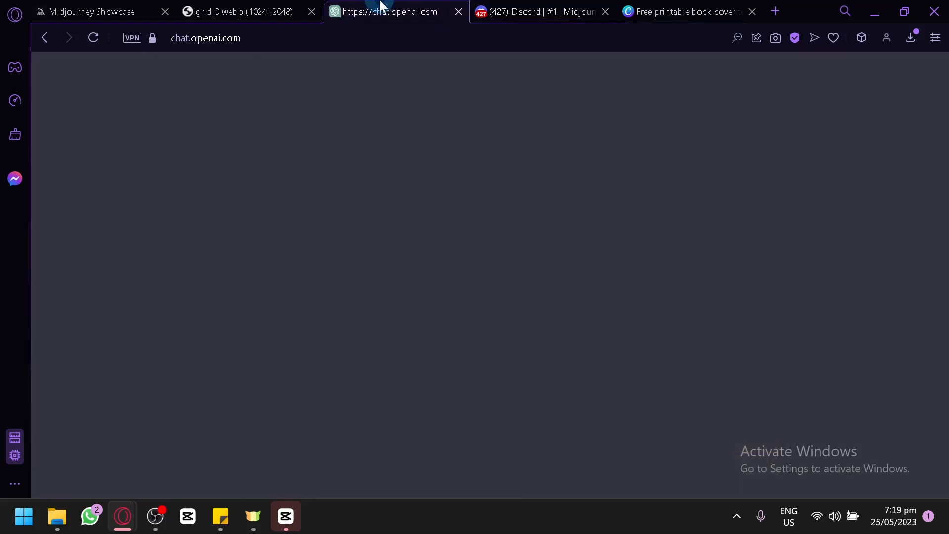
left_click(530, 7)
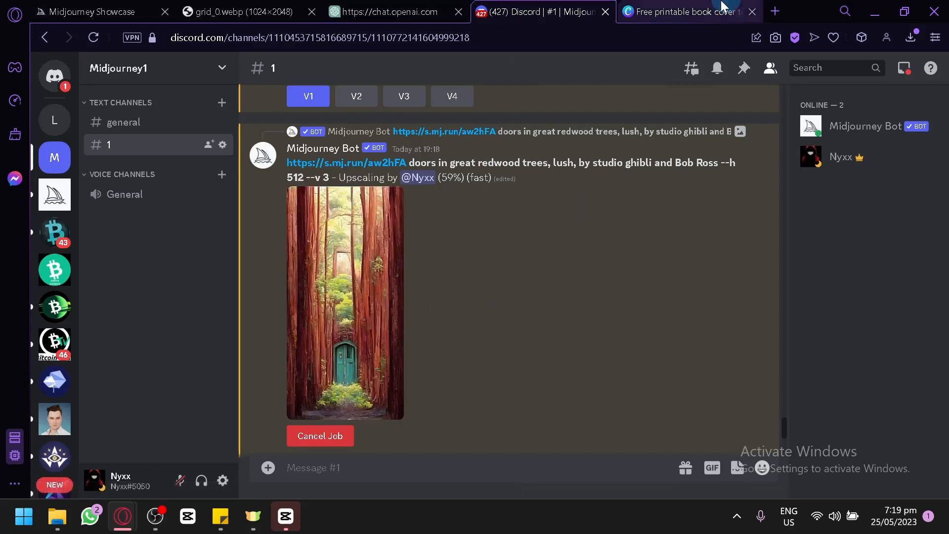
Switch to Canva, browse the book cover templates, and open the blue and green watercolor "by your side" romance cover for editing.
left_click(721, 7)
scroll(705, 223, "down", 4)
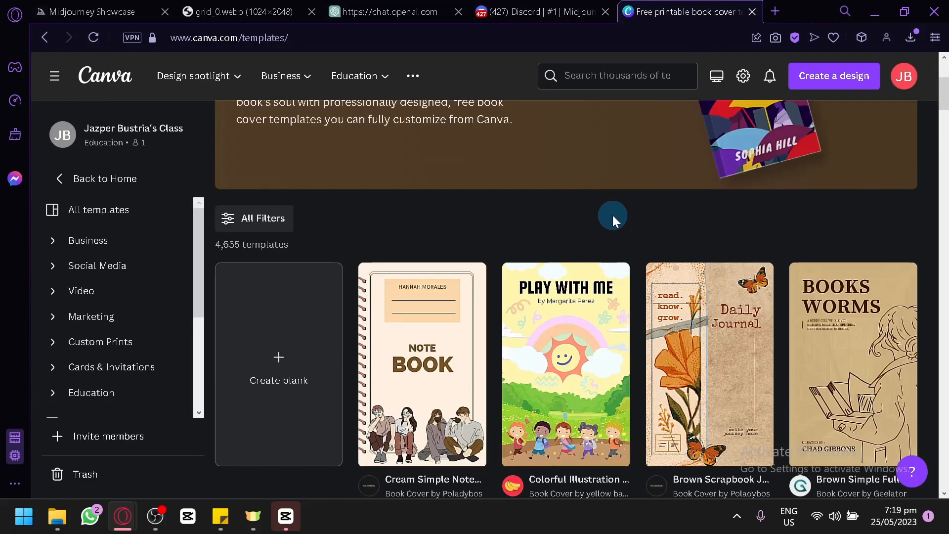
scroll(613, 215, "up", 4)
scroll(632, 255, "down", 2)
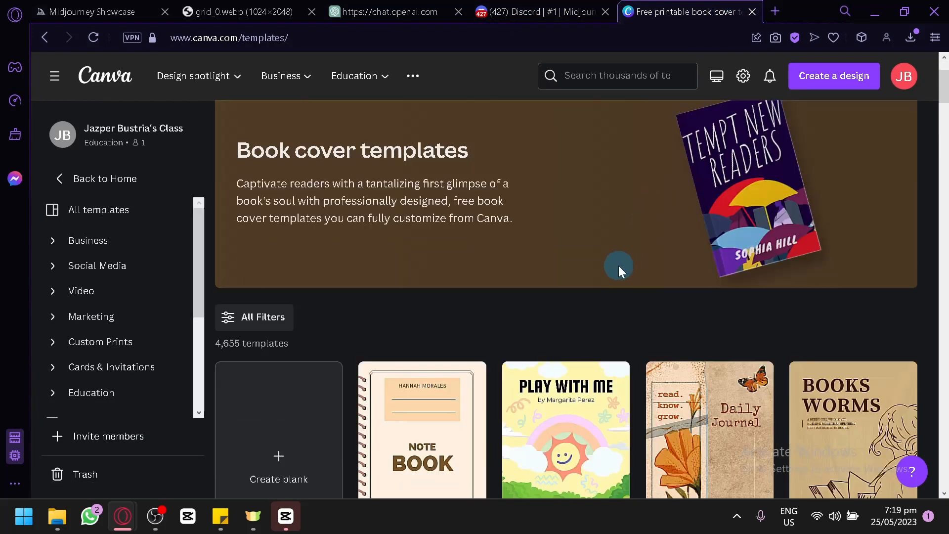
scroll(608, 270, "down", 6)
scroll(321, 316, "up", 2)
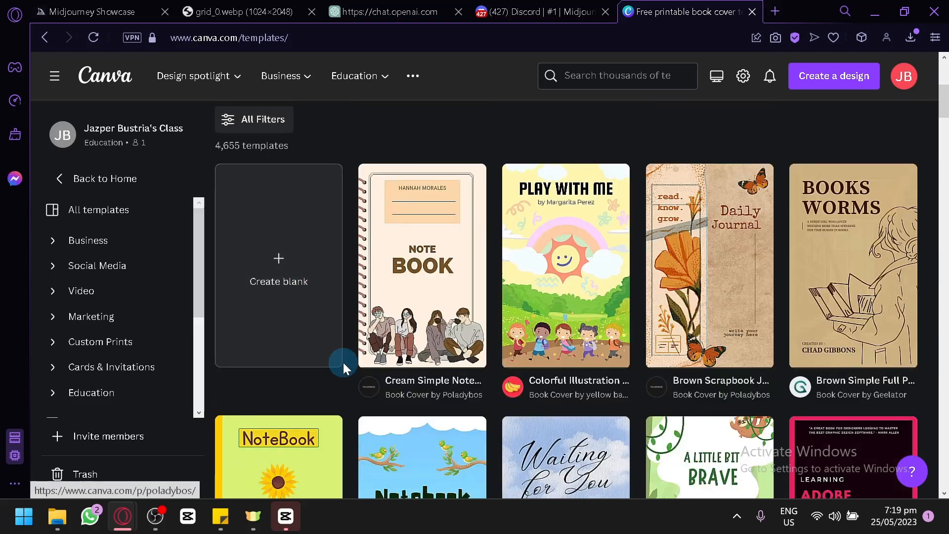
scroll(344, 363, "down", 6)
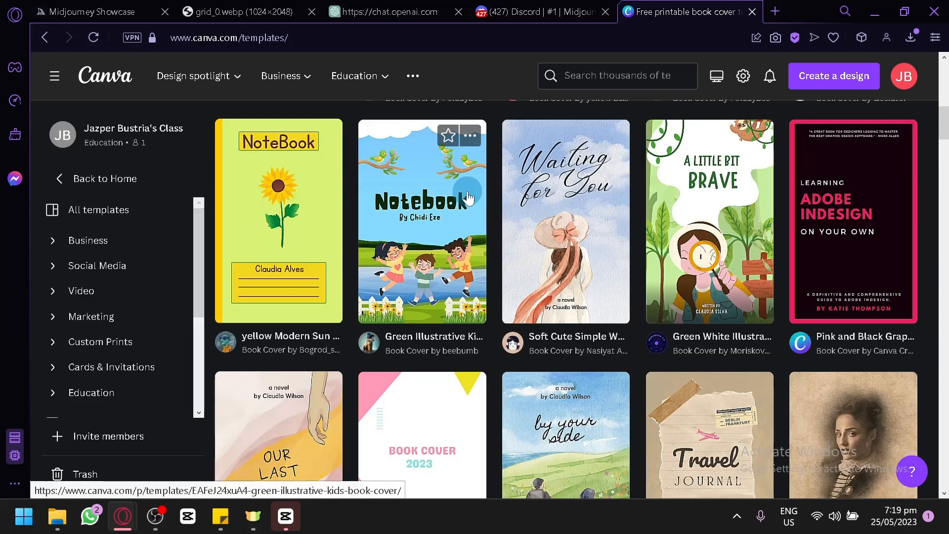
scroll(468, 199, "down", 2)
scroll(707, 223, "down", 2)
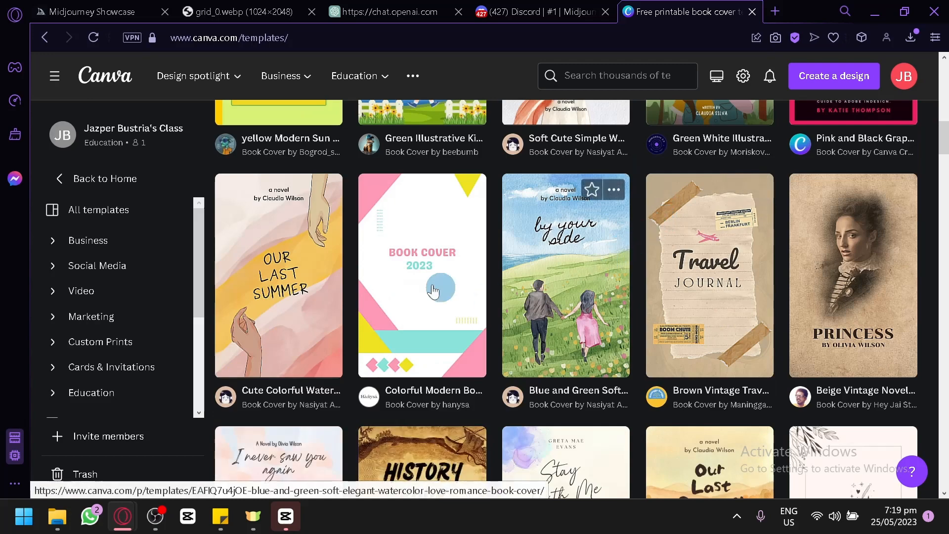
left_click(576, 248)
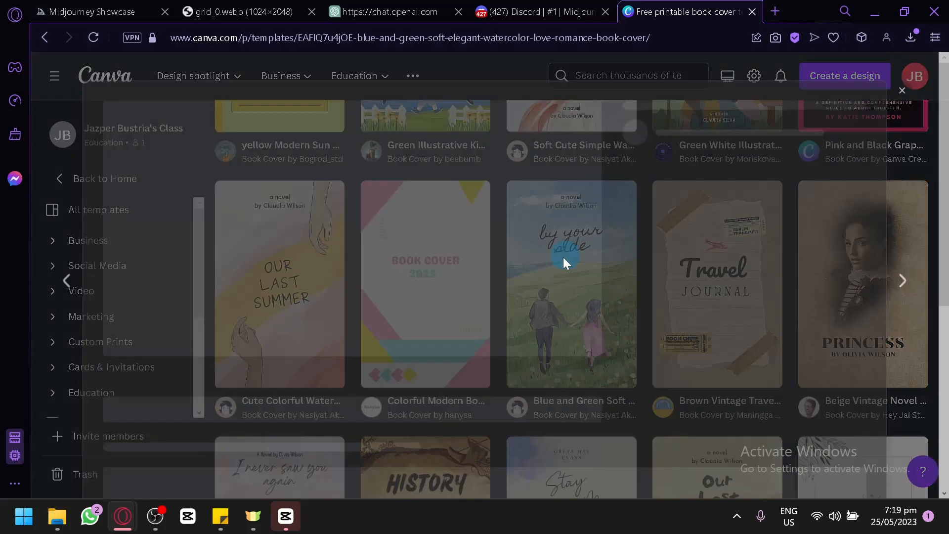
left_click(715, 246)
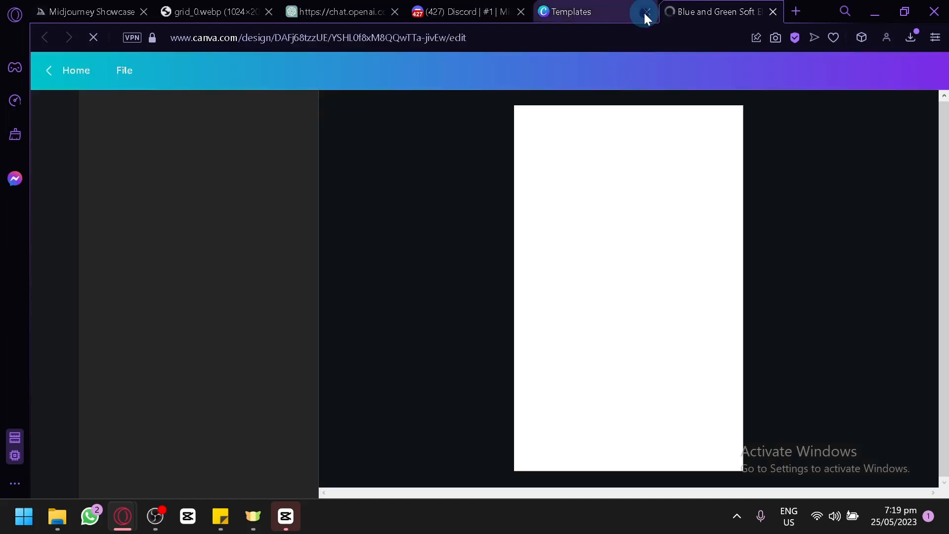
left_click(645, 13)
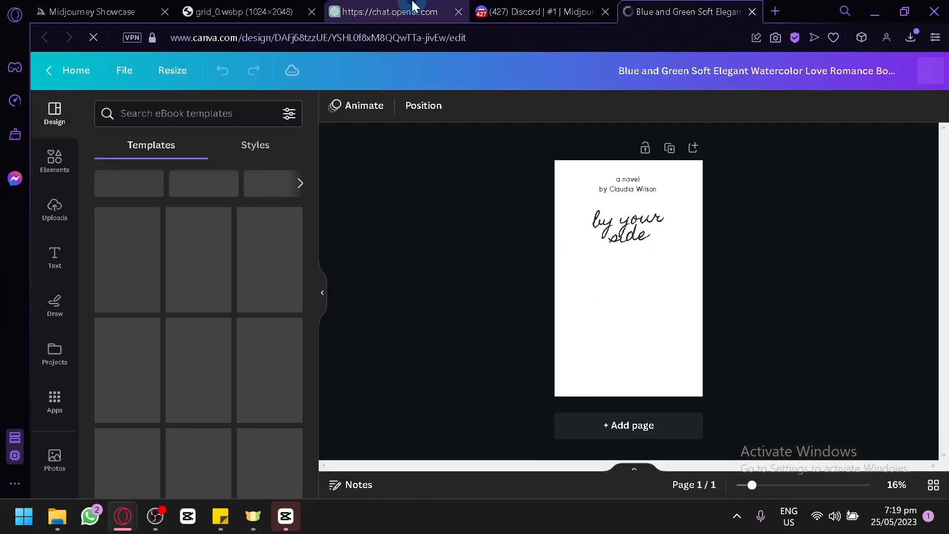
left_click(391, 12)
left_click(692, 11)
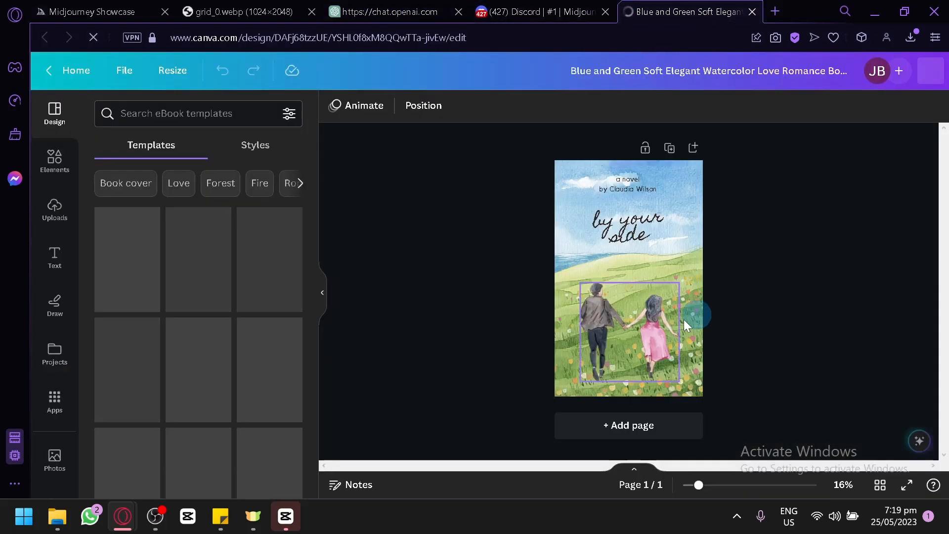
Delete the watercolor landscape background and the walking couple illustration from the book cover page.
right_click(691, 278)
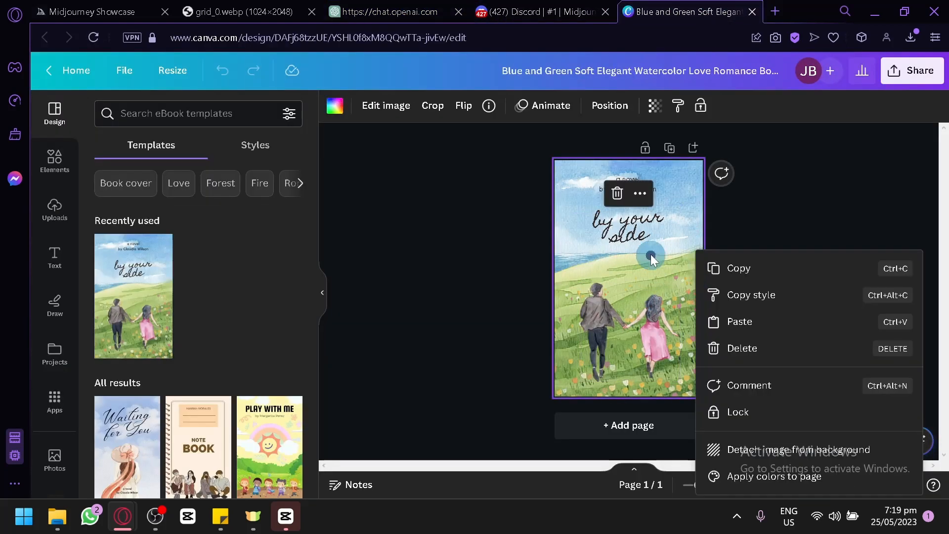
left_click(649, 266)
key("Delete")
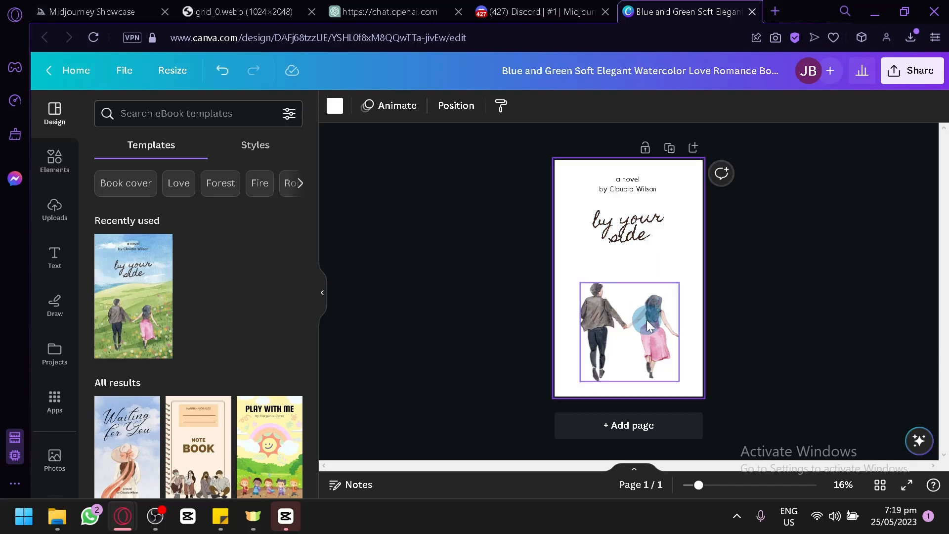
left_click(646, 319)
key("Delete")
left_click(764, 338)
scroll(816, 353, "up", 2)
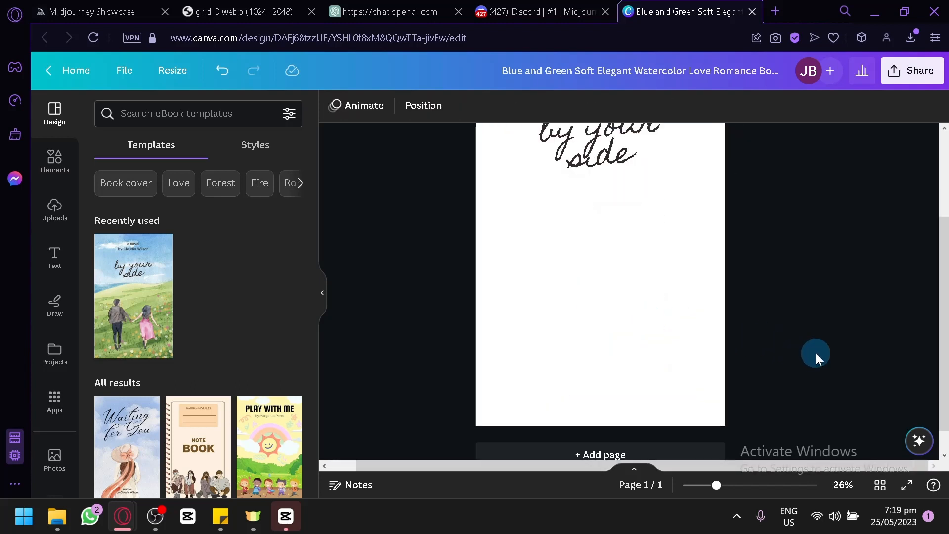
Replace the author's name in the byline with "Midjourney".
scroll(699, 276, "up", 2)
double_click(612, 193)
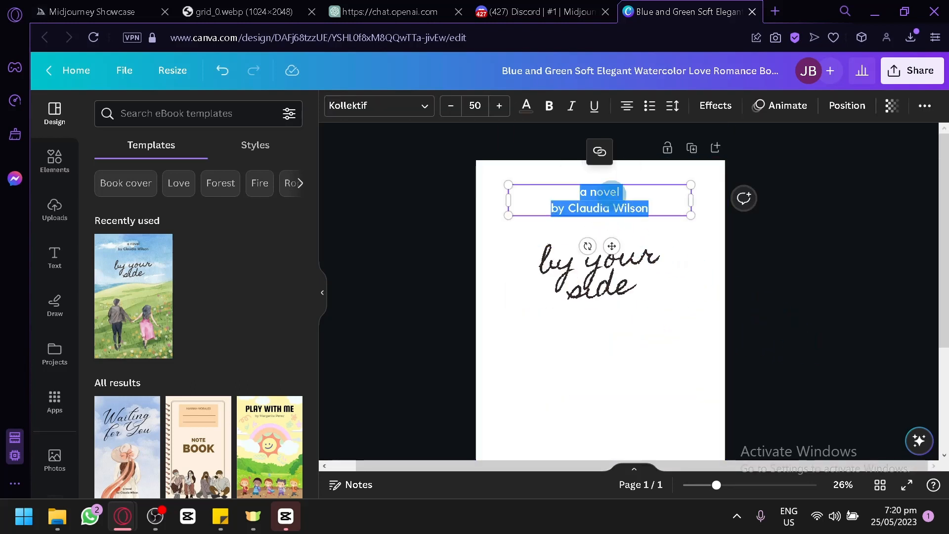
left_click(646, 208)
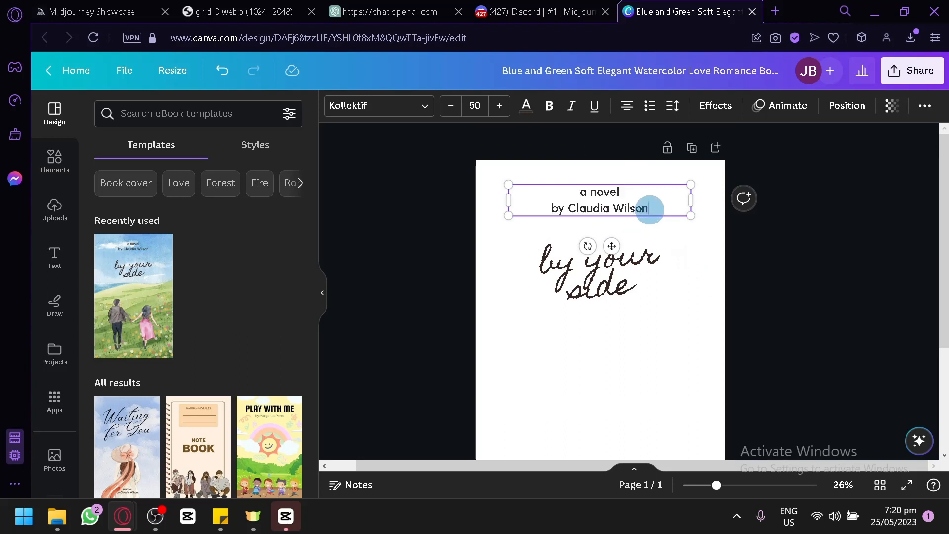
left_click_drag(649, 208, 578, 207)
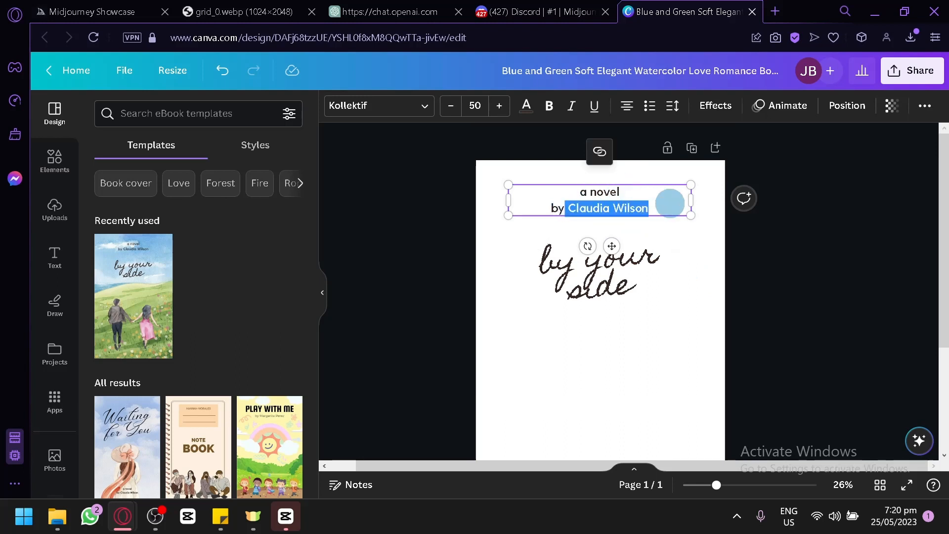
key("BackSpace")
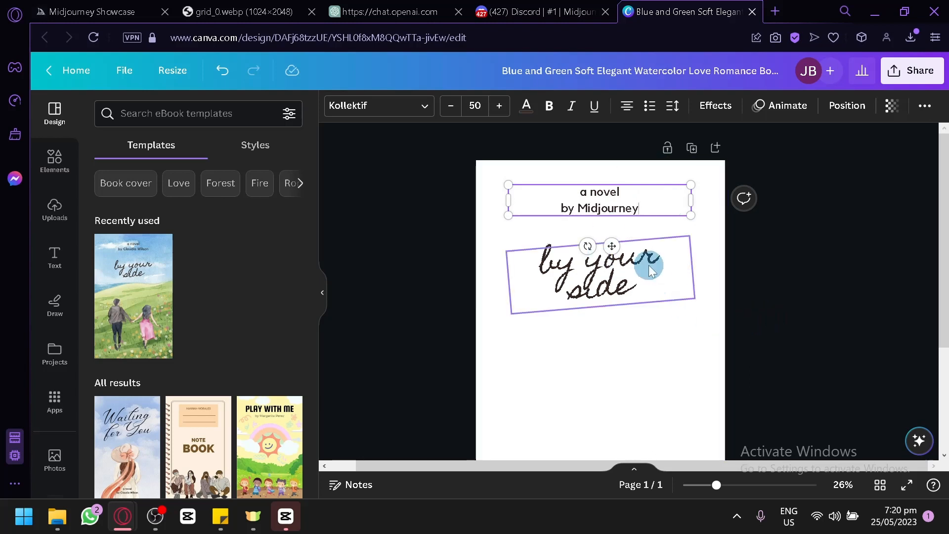
Replace the handwritten cover title "by your side" with "Productivitiy".
double_click(644, 285)
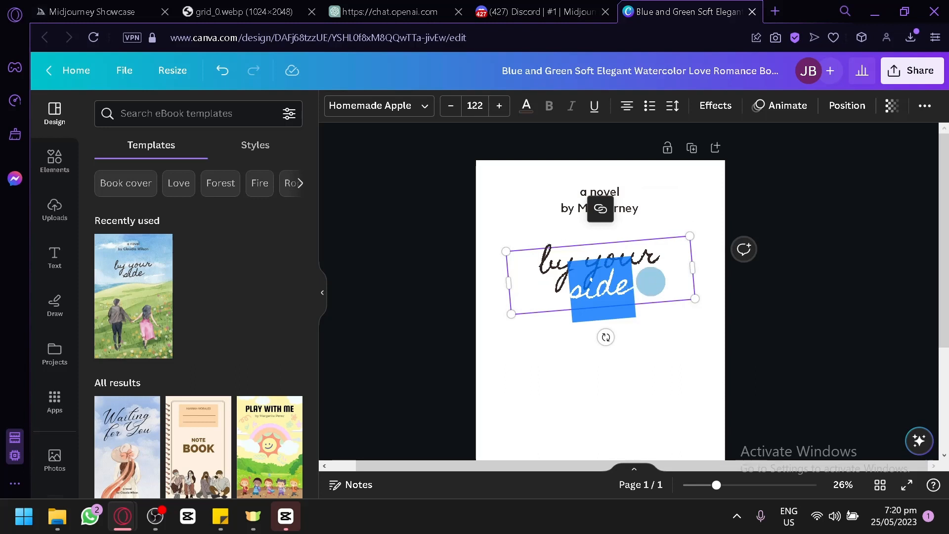
left_click_drag(650, 281, 391, 295)
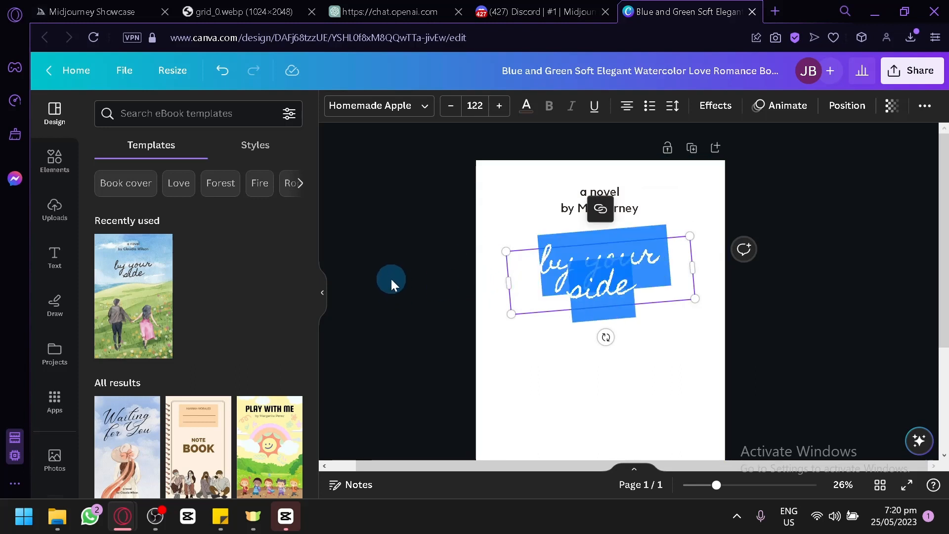
type("Prdo")
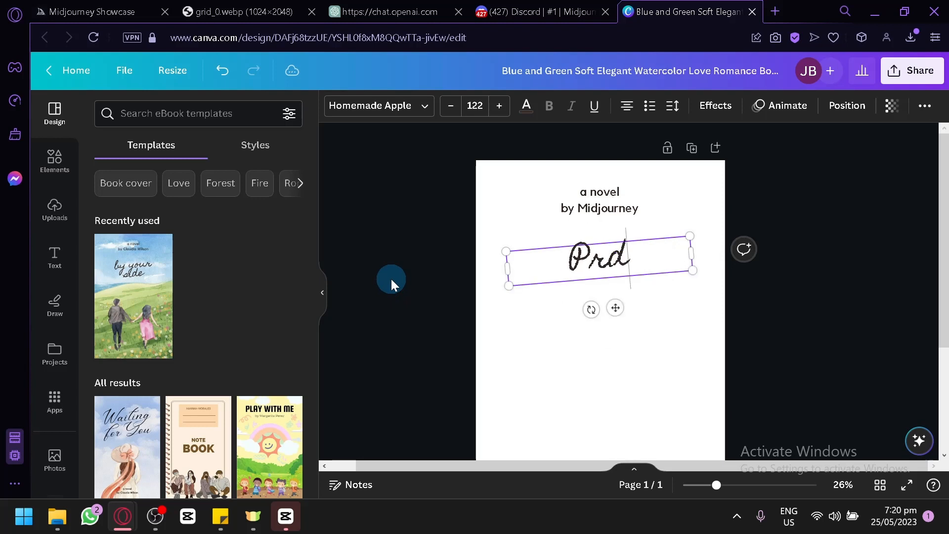
key("BackSpace")
key("BackSpace")
type("oductive")
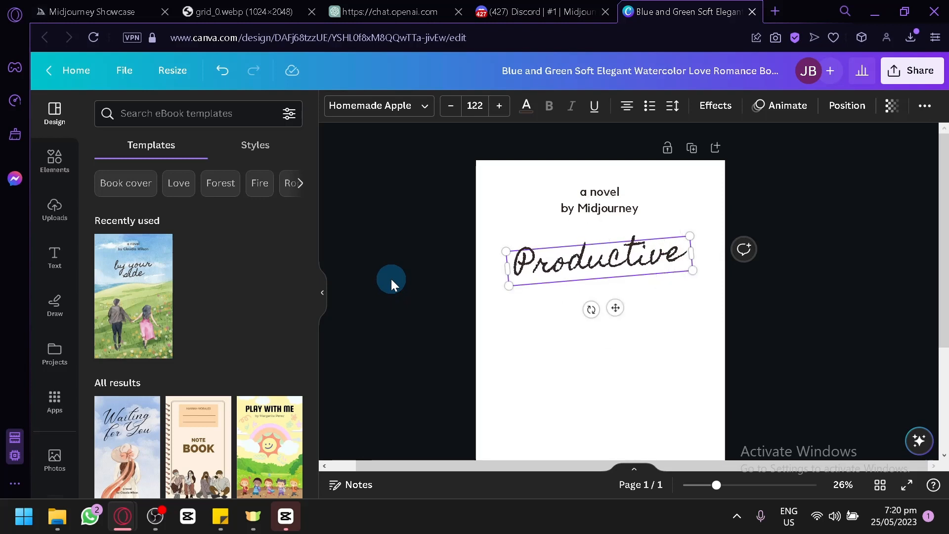
key("BackSpace")
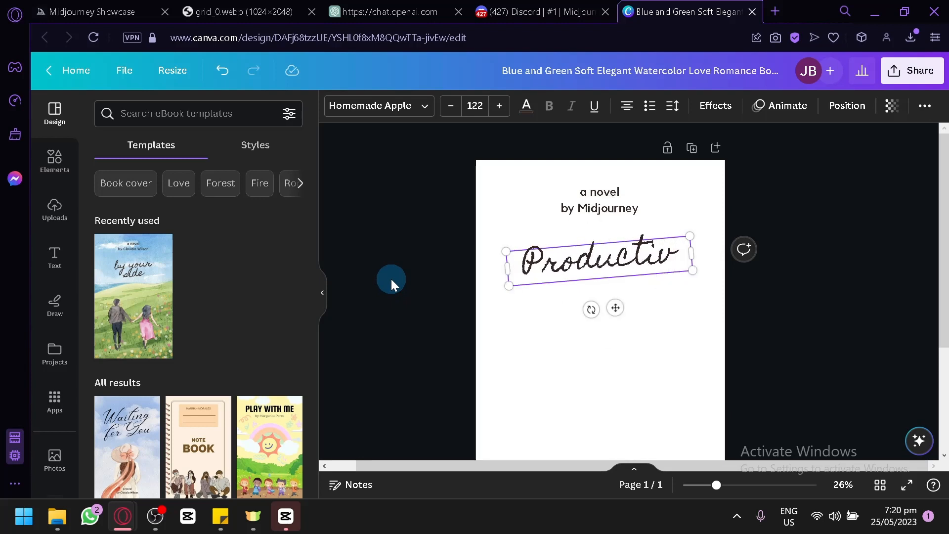
key("BackSpace")
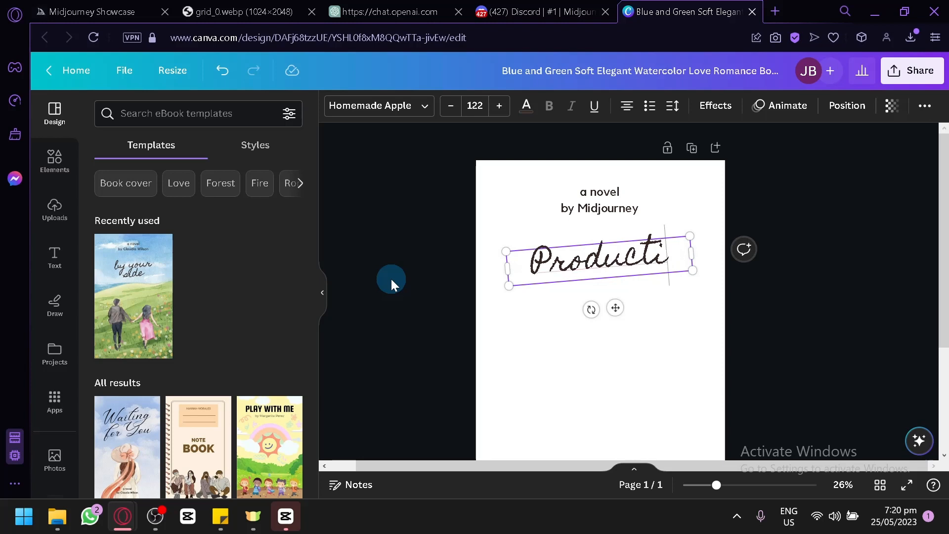
type("vity")
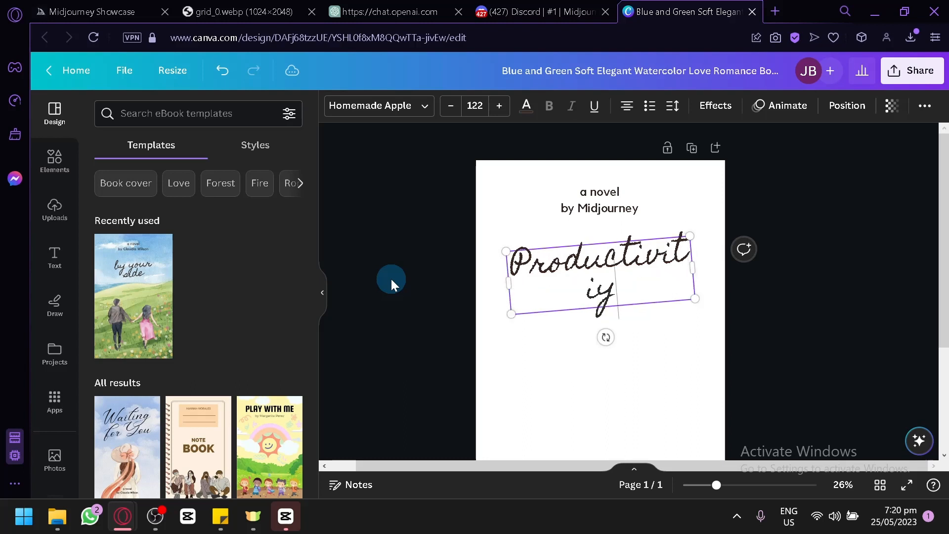
Widen the title's text box so the word fits on one line, and center it across the page.
left_click(691, 268)
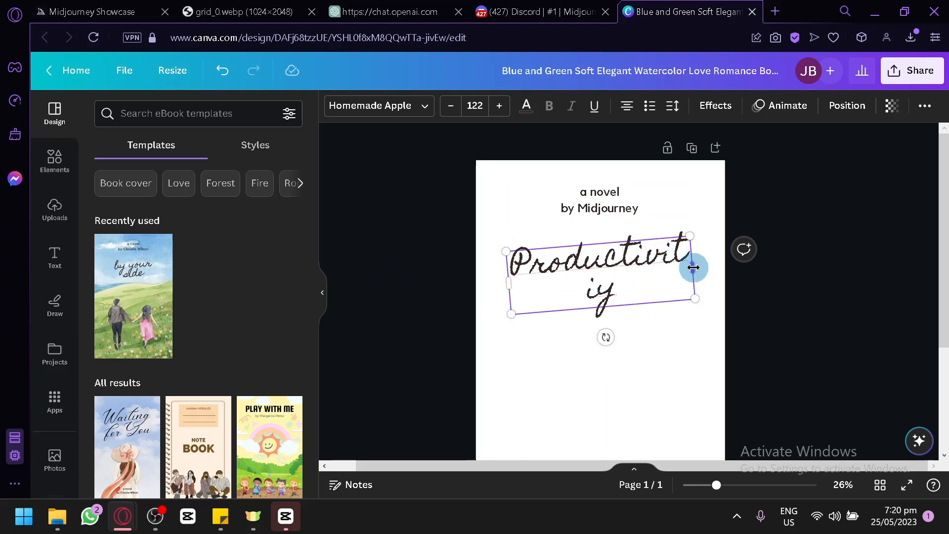
left_click_drag(701, 268, 735, 267)
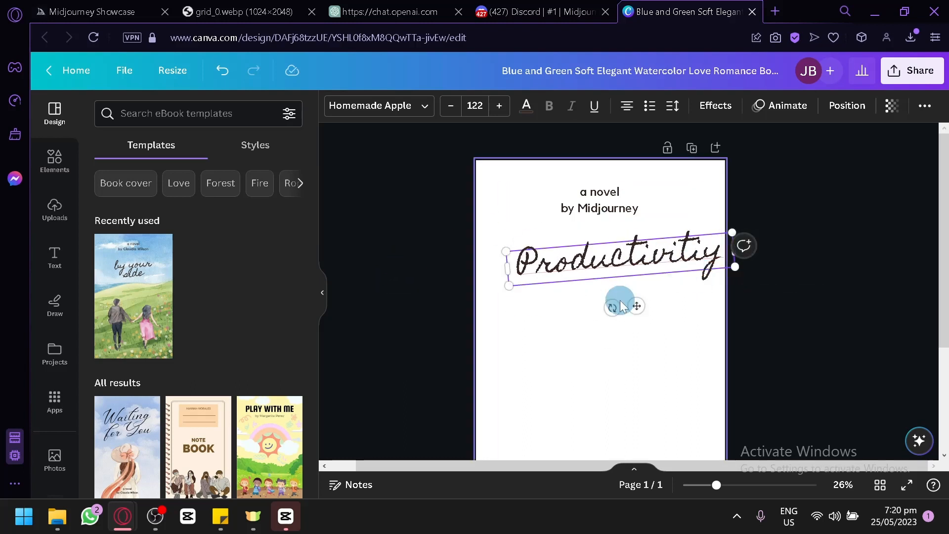
left_click_drag(633, 304, 612, 303)
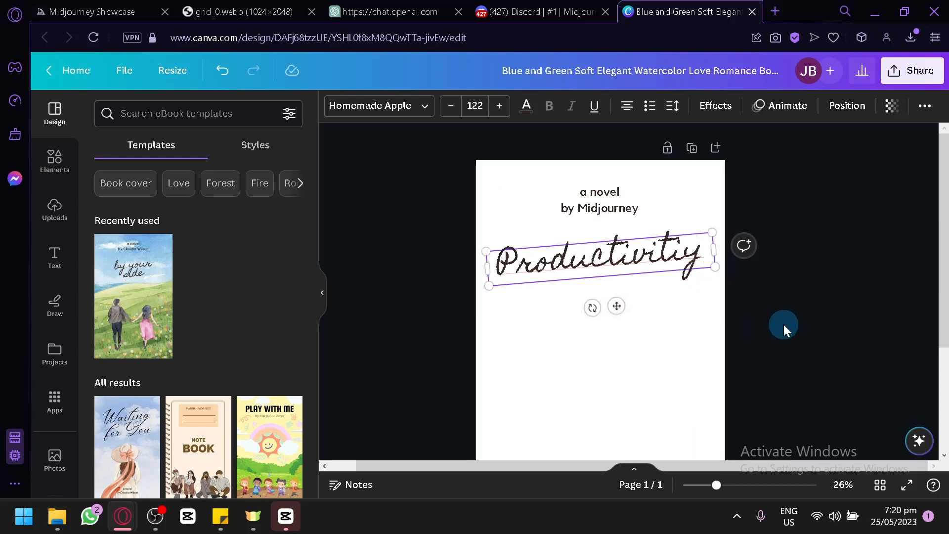
left_click(784, 328)
scroll(759, 331, "down", 2)
Switch to Discord and open the upscaled redwood forest image with the teal door at full size in the browser.
left_click(539, 12)
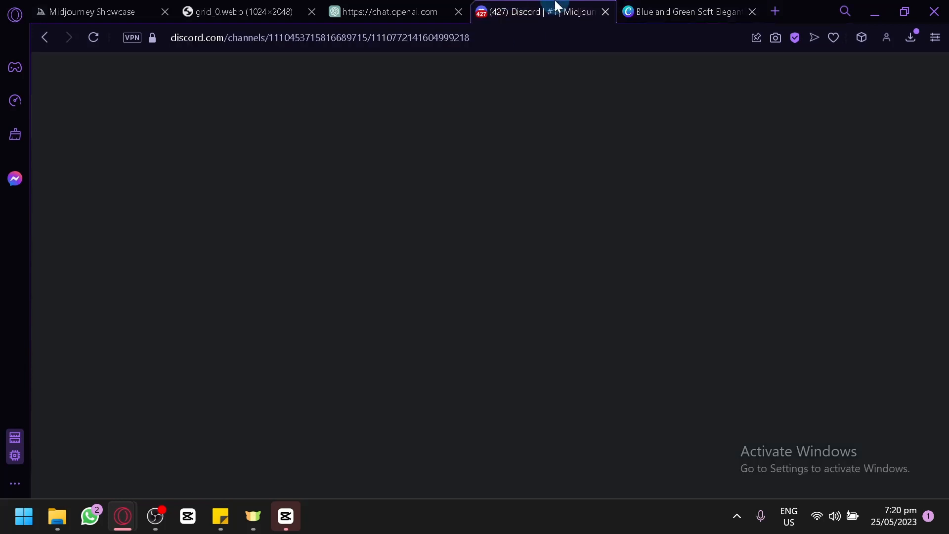
scroll(394, 328, "down", 8)
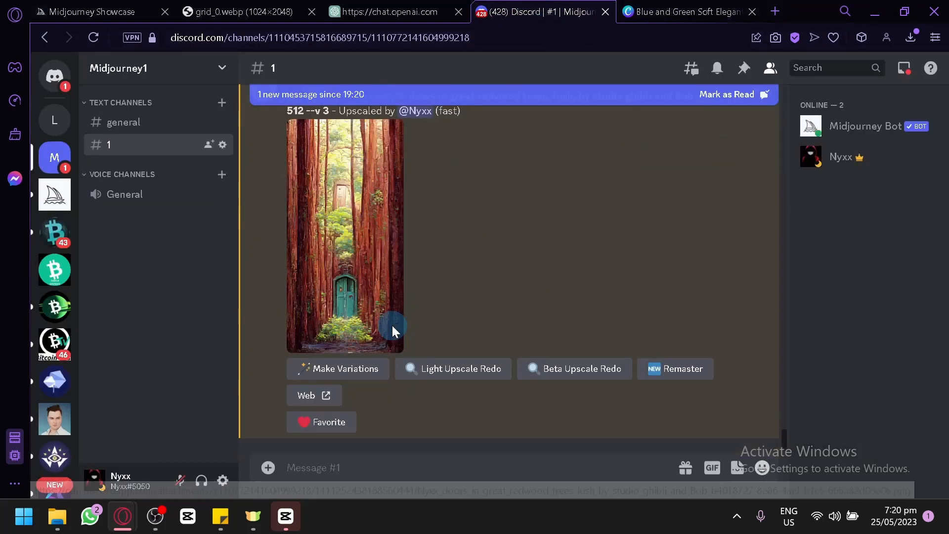
left_click(364, 309)
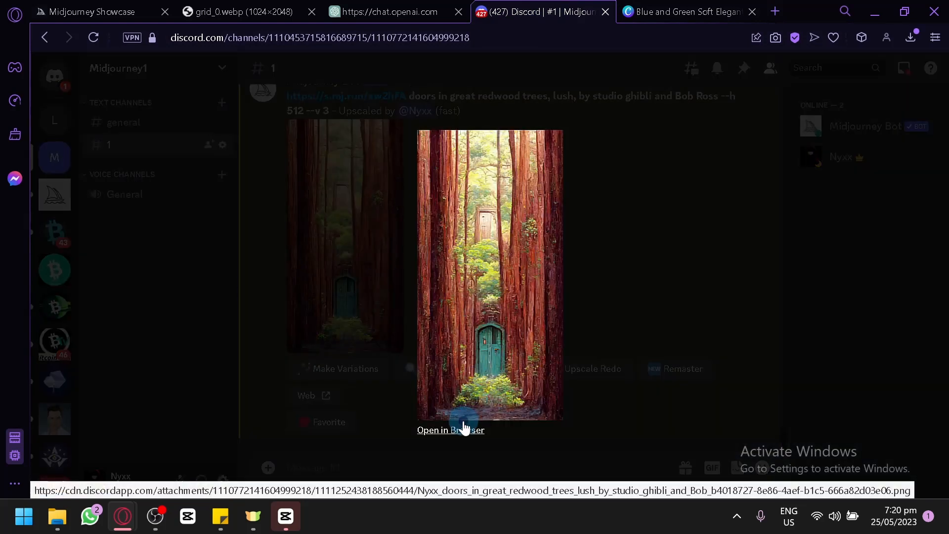
left_click(460, 424)
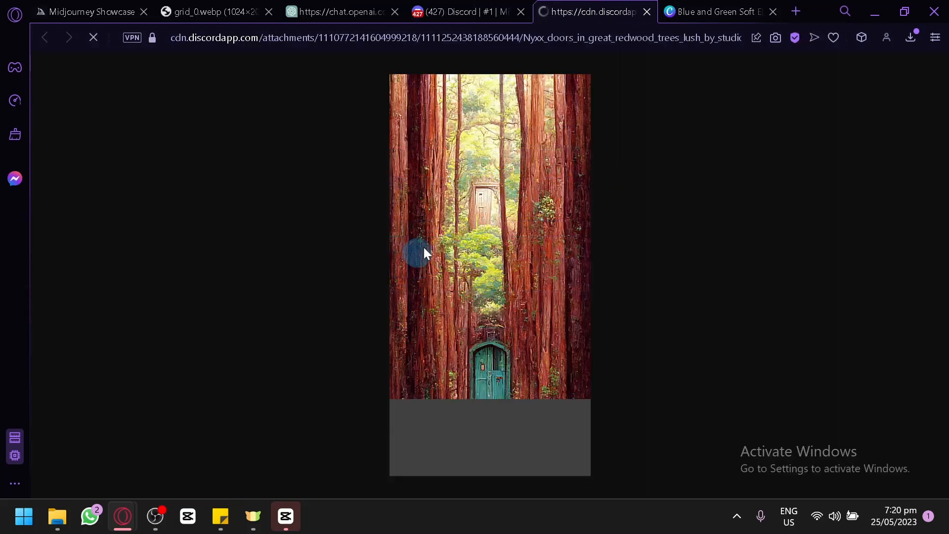
left_click(414, 389)
left_click(433, 330)
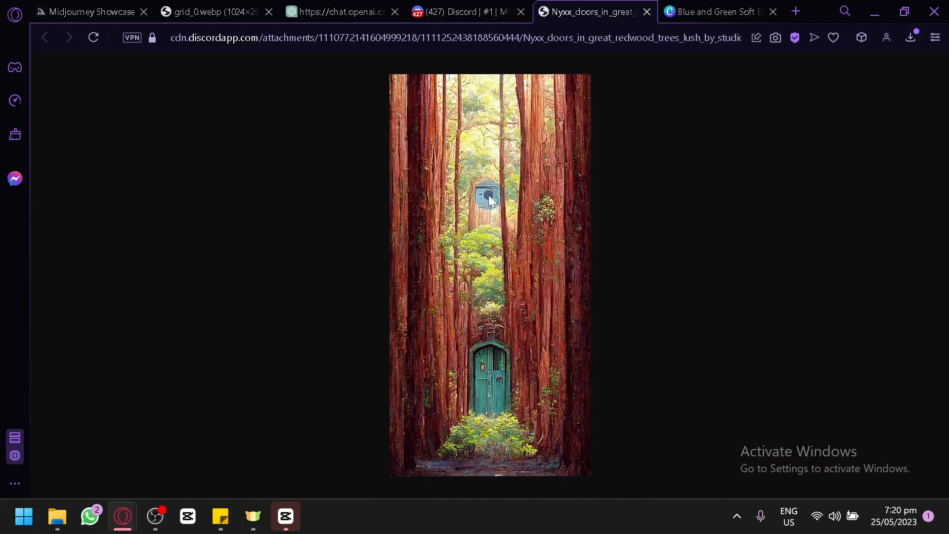
Save the redwood door image to the computer as a PNG under its suggested file name.
right_click(488, 195)
left_click(569, 224)
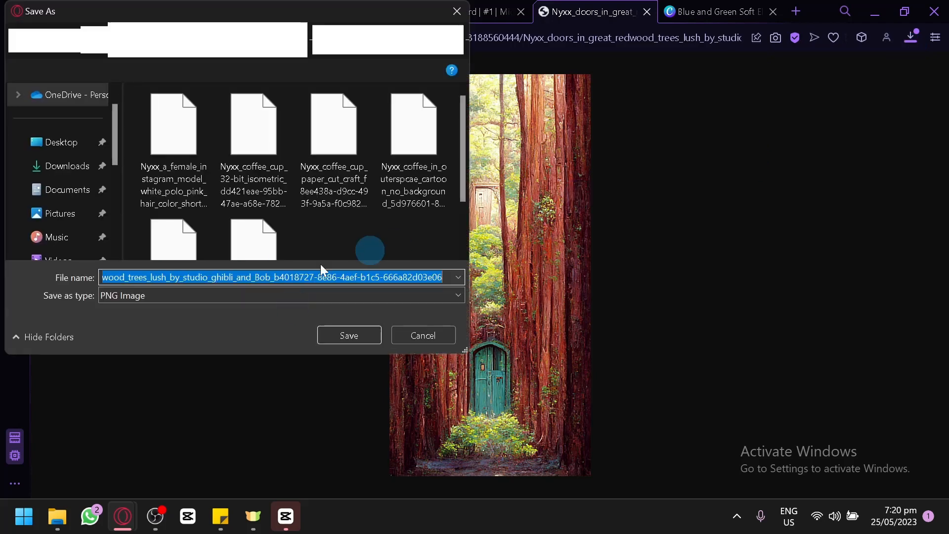
left_click(355, 328)
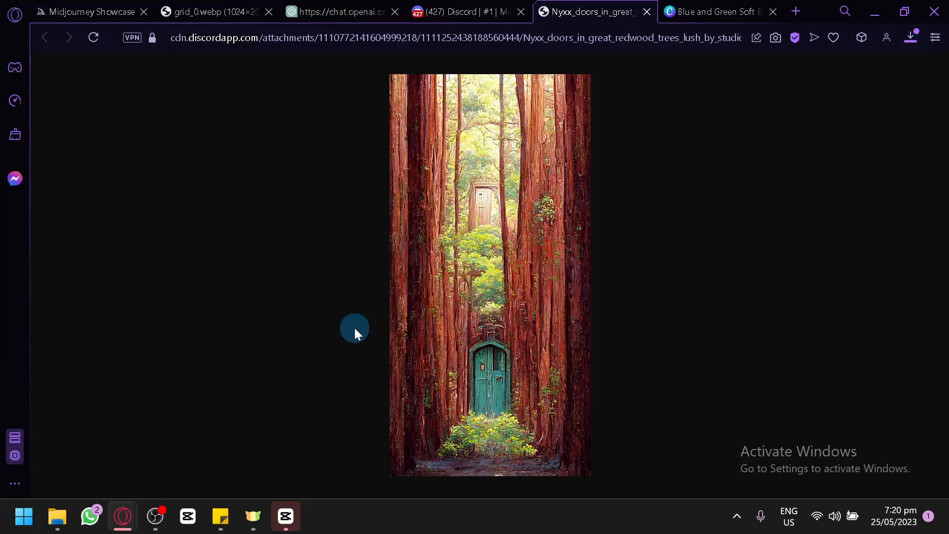
Switch to Canva, add the downloaded redwood door image to the cover, and enlarge and position it to fill the page.
left_click(712, 6)
left_click(908, 42)
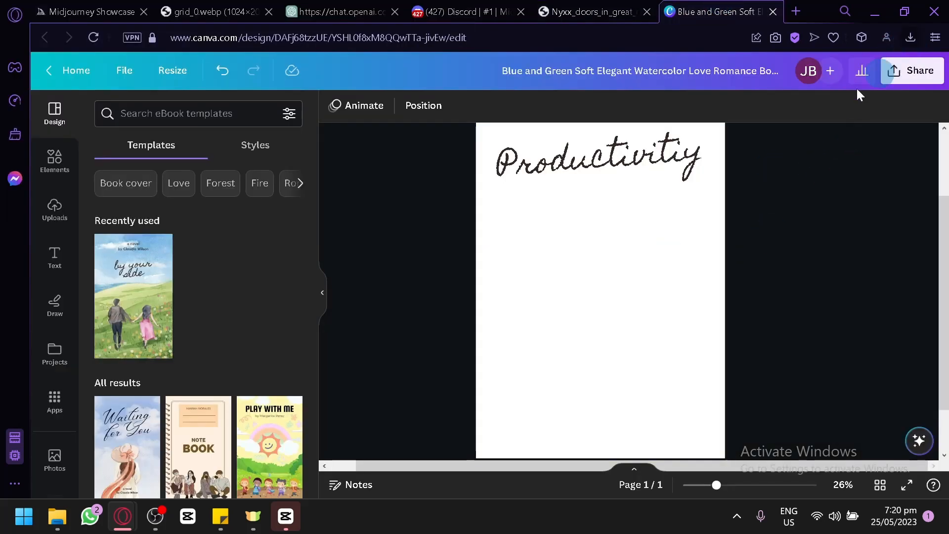
left_click_drag(796, 135, 571, 240)
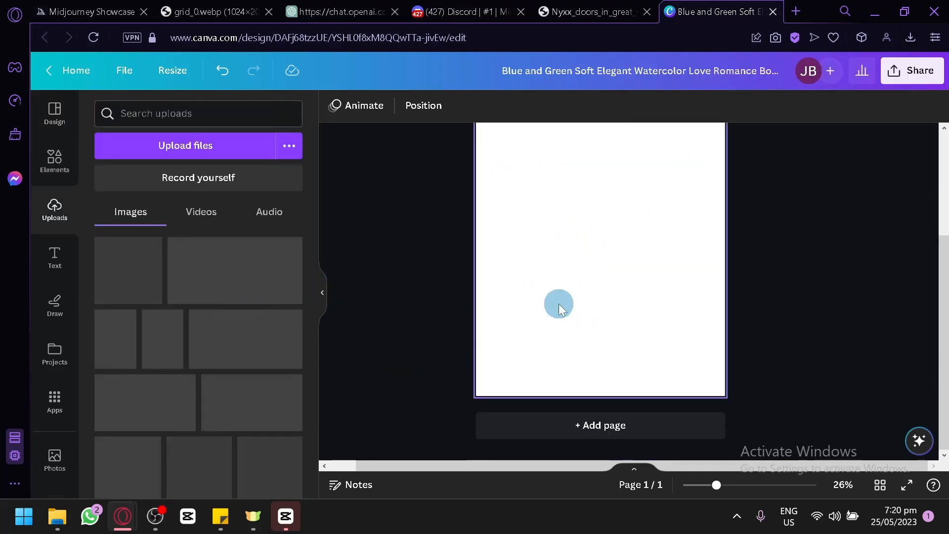
left_click_drag(634, 384, 583, 324)
left_click_drag(624, 386, 867, 532)
scroll(646, 376, "down", 3)
left_click_drag(643, 265, 640, 226)
scroll(826, 301, "up", 3)
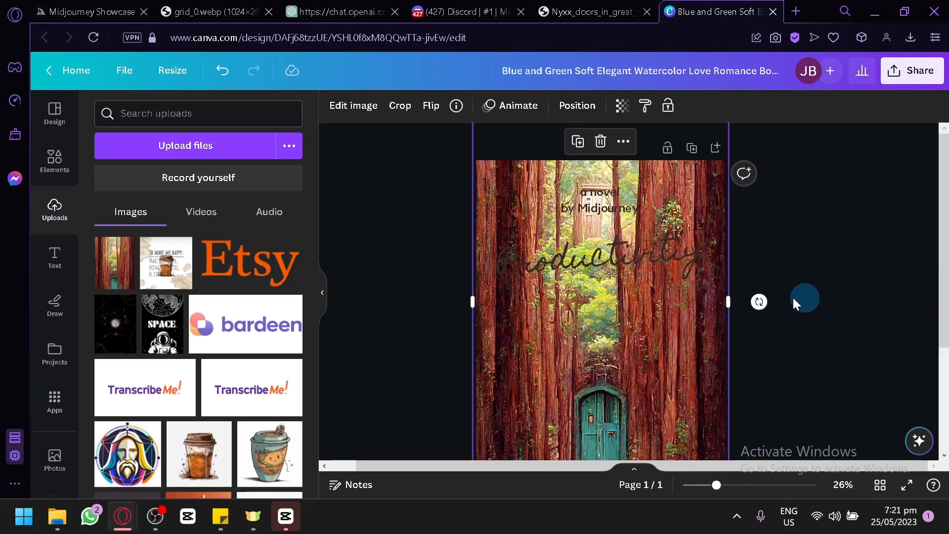
Set the "Productivitiy" title's text color to white, and select the byline above it.
left_click(616, 277)
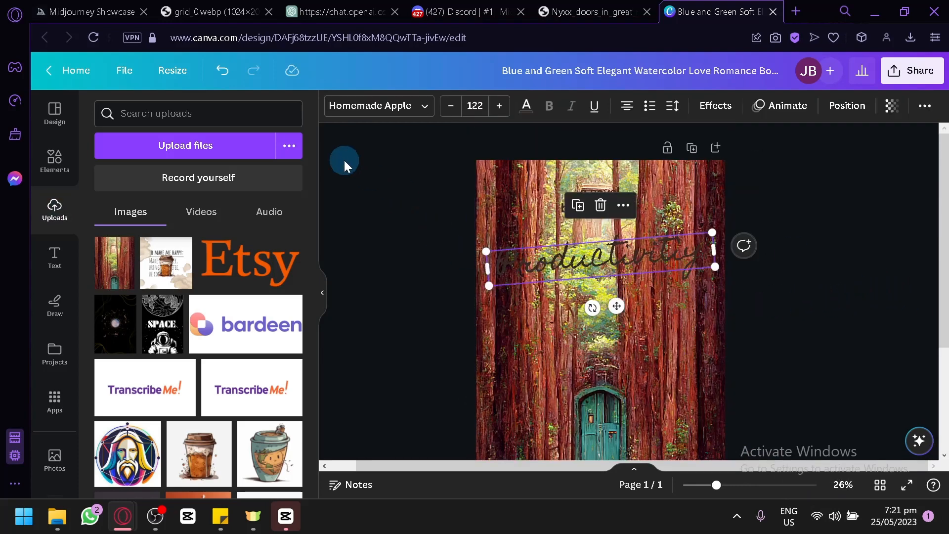
left_click(537, 112)
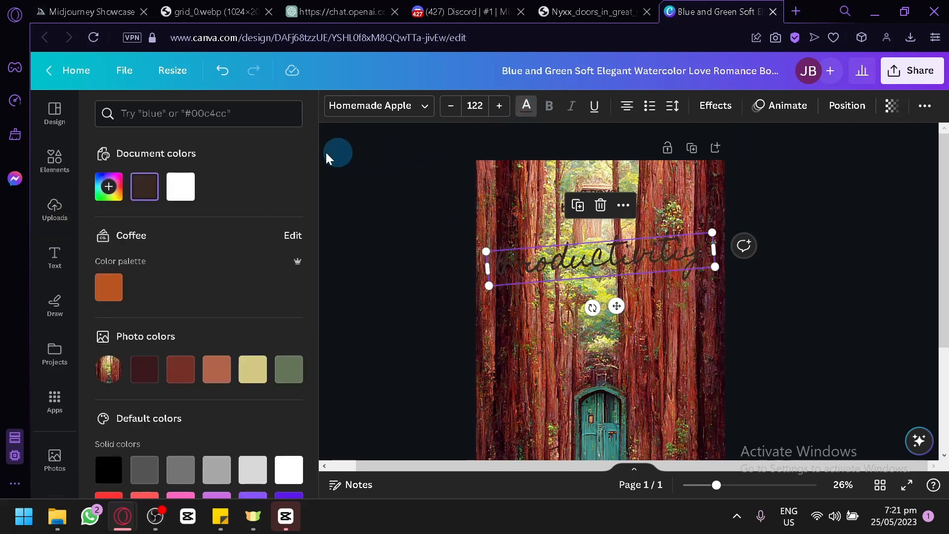
left_click(181, 186)
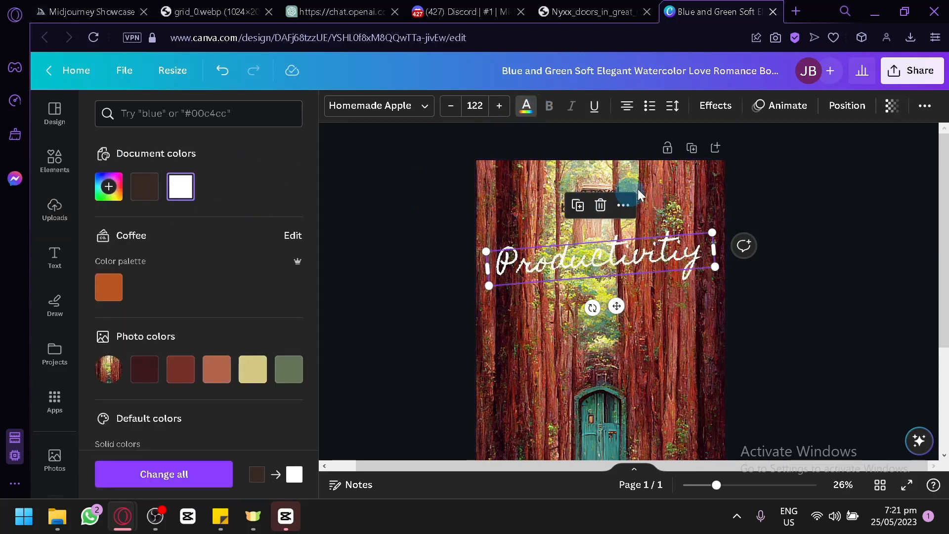
left_click(658, 205)
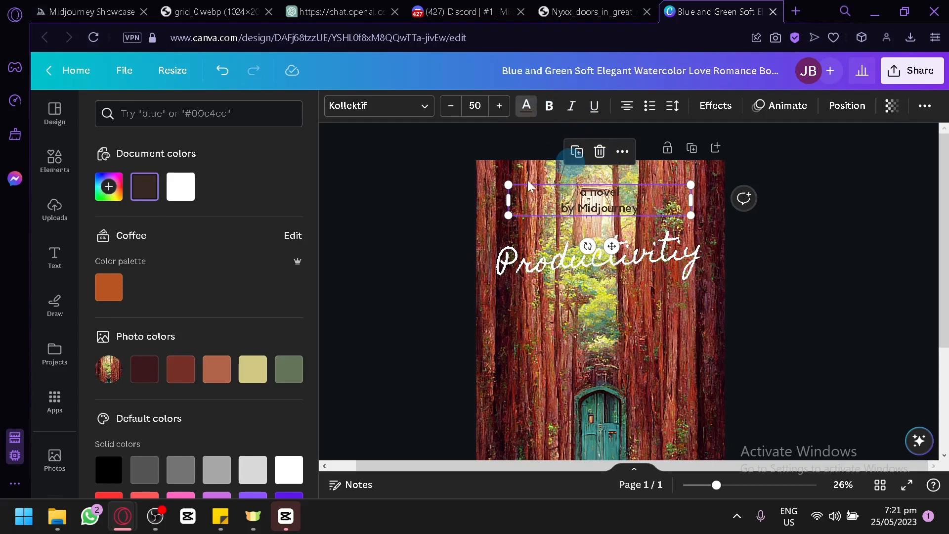
left_click(528, 107)
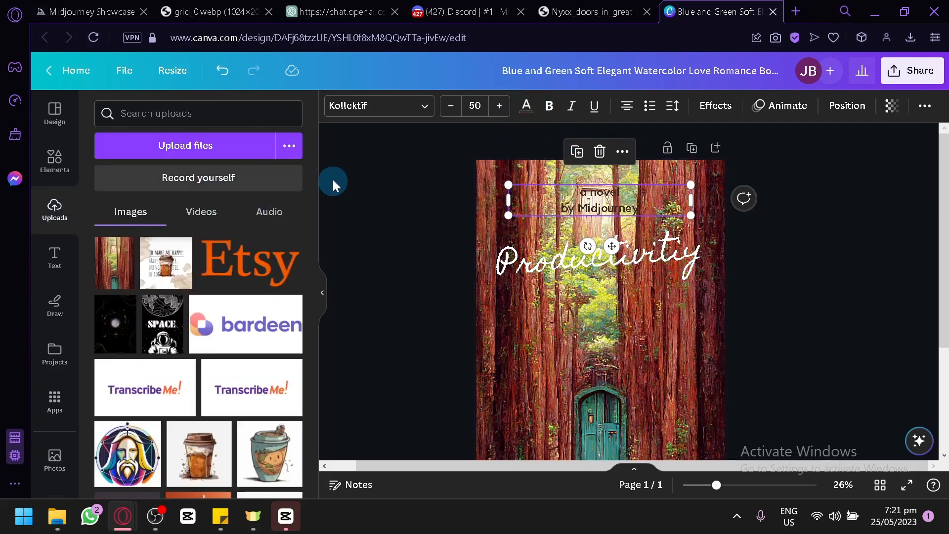
Try to sample a color from the cover image for the "Productivitiy" title with the eyedropper.
left_click(545, 260)
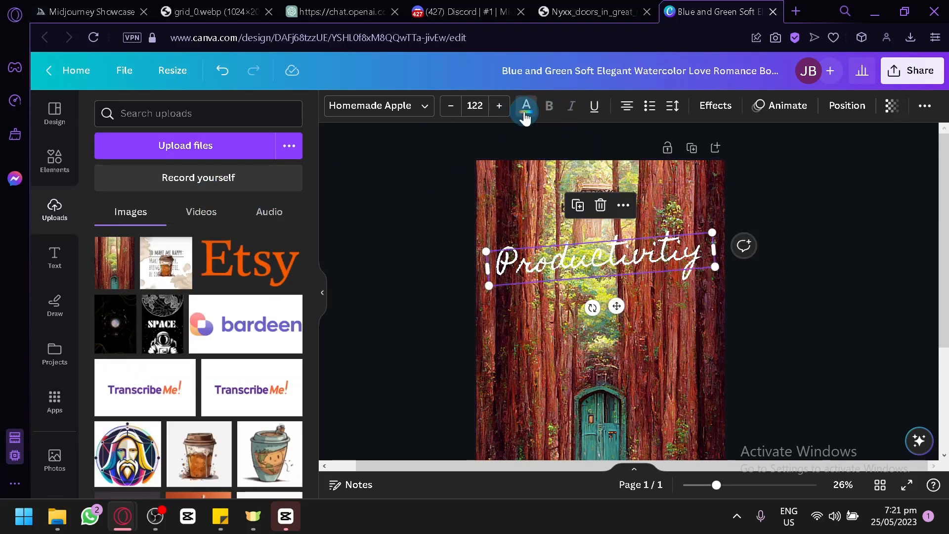
left_click(526, 113)
left_click(123, 199)
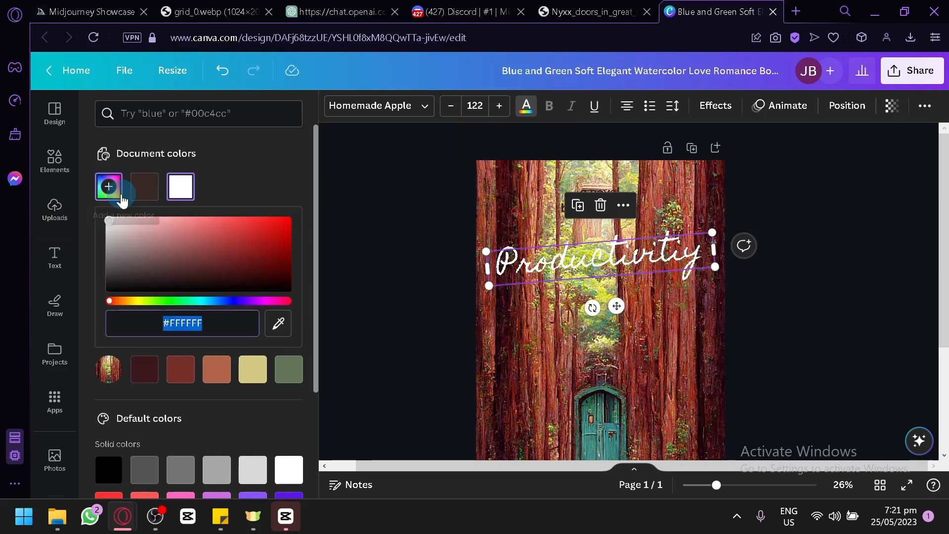
scroll(572, 388, "down", 2)
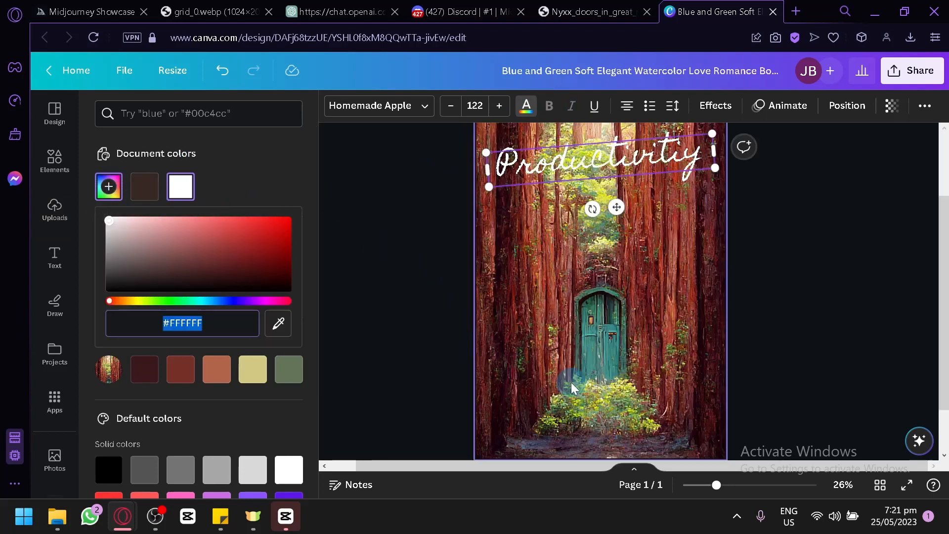
left_click(278, 323)
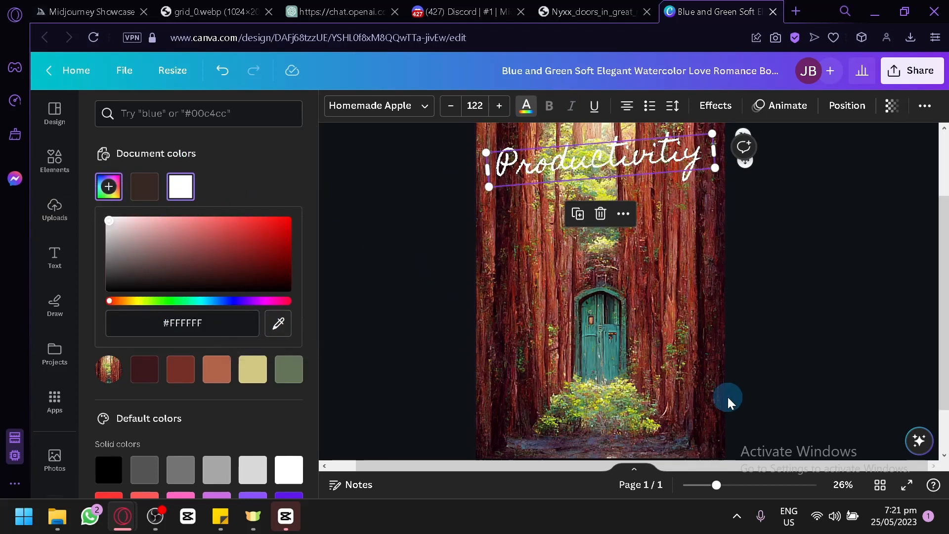
left_click(282, 331)
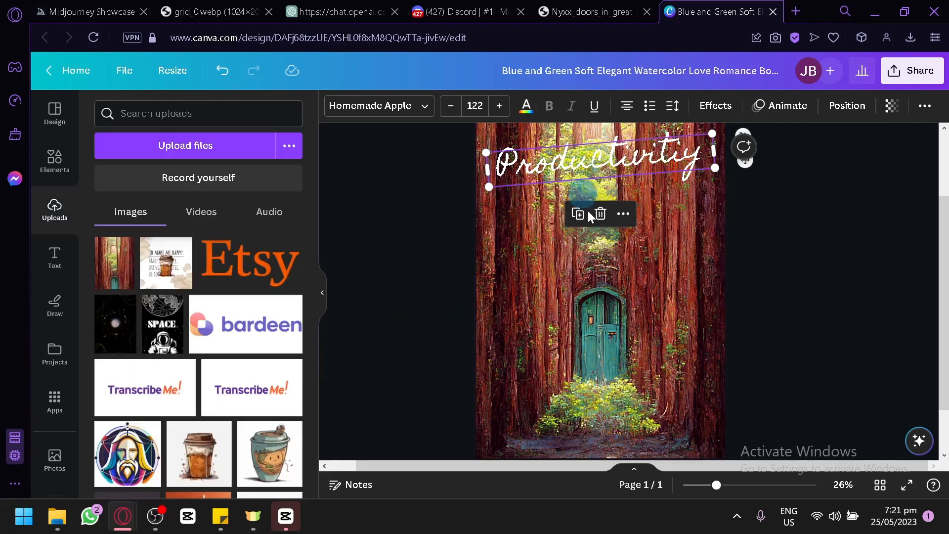
Set the "Productivitiy" title's text color to a new bright turquoise, #45FFF4.
left_click(527, 105)
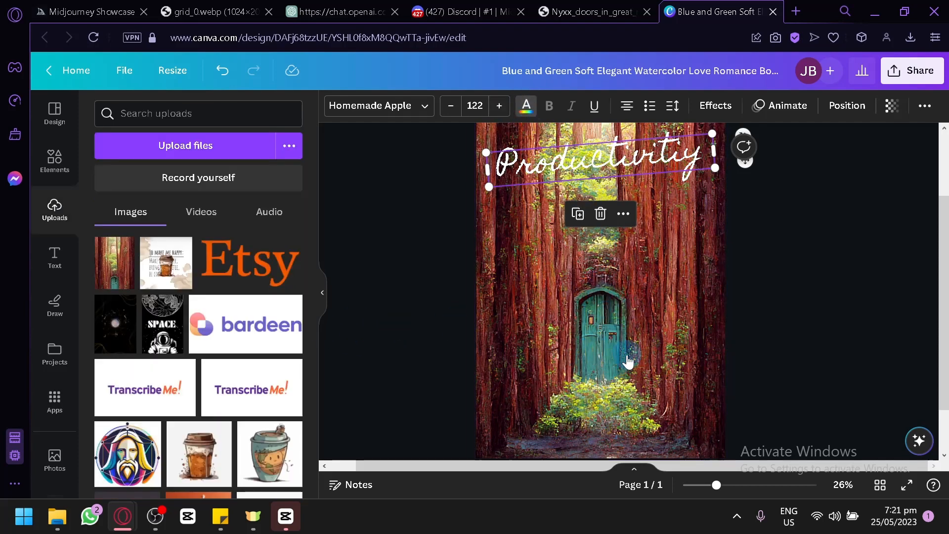
left_click(109, 187)
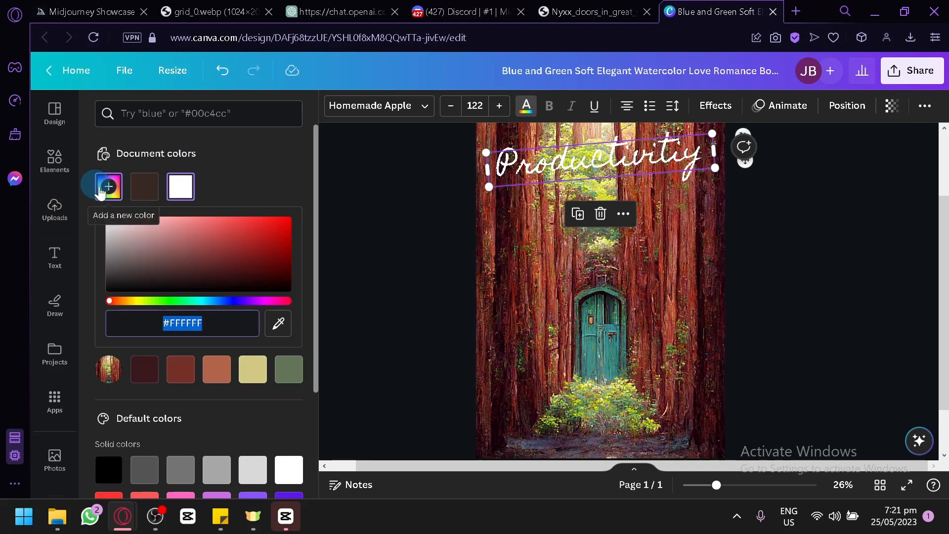
left_click(197, 301)
left_click_drag(204, 238, 243, 214)
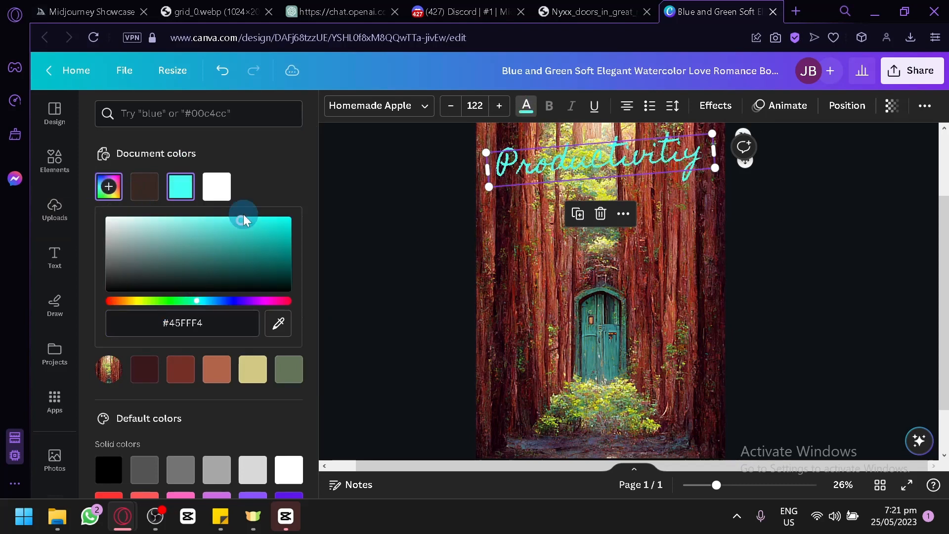
left_click(434, 196)
Recolor the "a novel by Midjourney" byline with the same turquoise document color as the title.
scroll(494, 195, "up", 1)
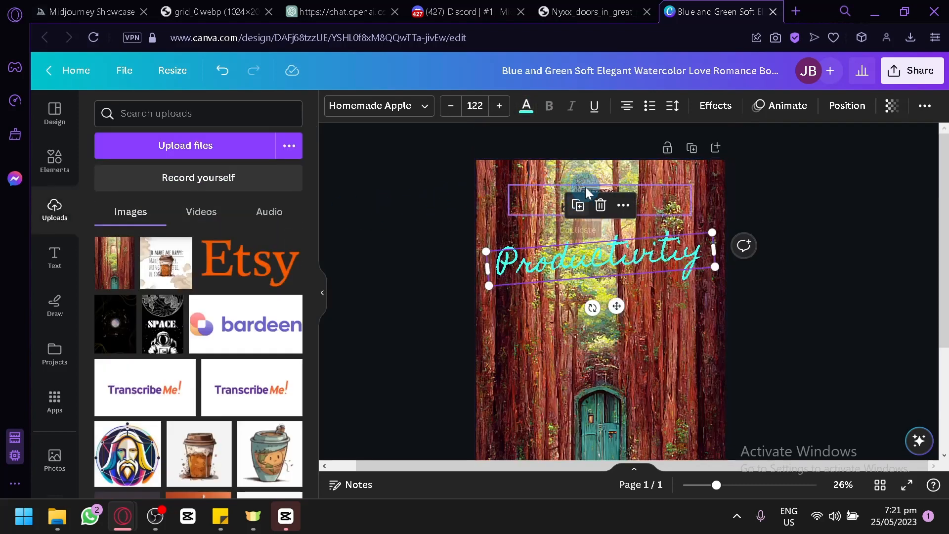
left_click(585, 187)
left_click(532, 117)
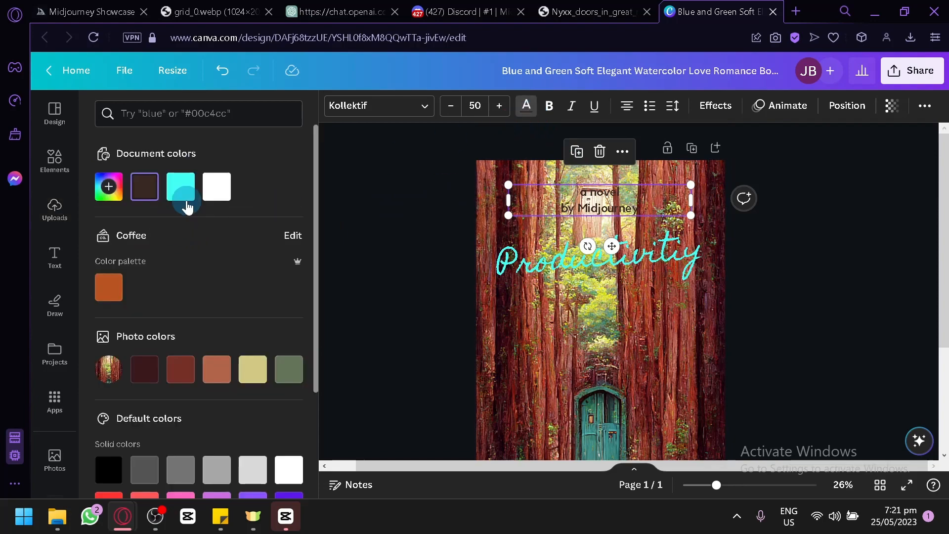
left_click(180, 187)
left_click(435, 218)
Move the byline from above the title down to the bottom edge of the cover, centered below the door.
scroll(806, 310, "down", 3)
scroll(806, 309, "up", 3)
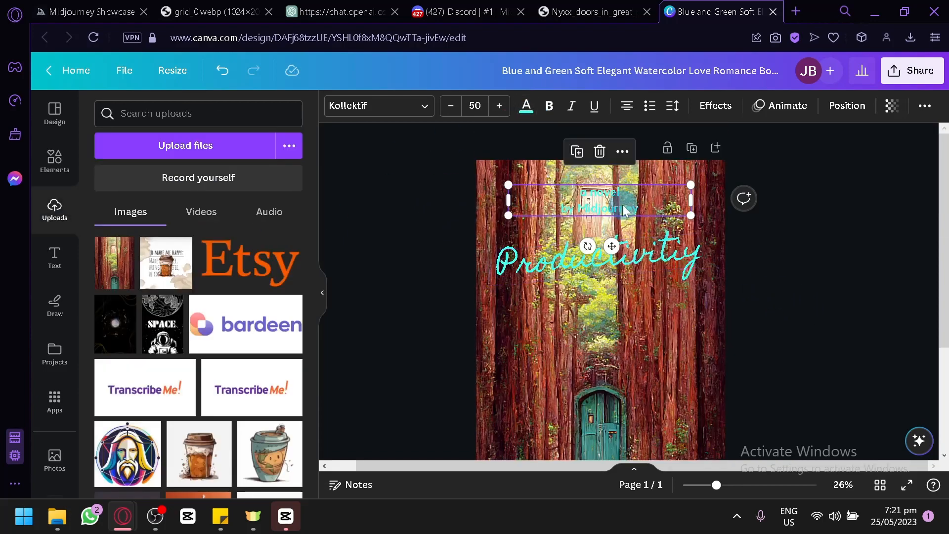
left_click_drag(624, 203, 625, 447)
left_click(829, 306)
scroll(791, 292, "down", 2)
scroll(741, 274, "up", 4)
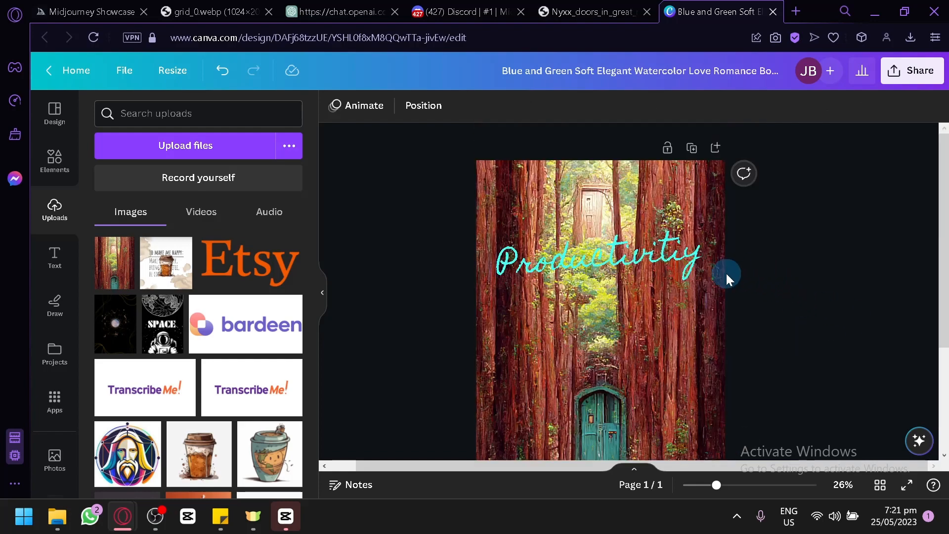
Move the "Productivitiy" title slightly higher on the cover, keeping it centered.
left_click_drag(649, 270, 658, 236)
scroll(845, 298, "down", 3)
left_click(815, 289)
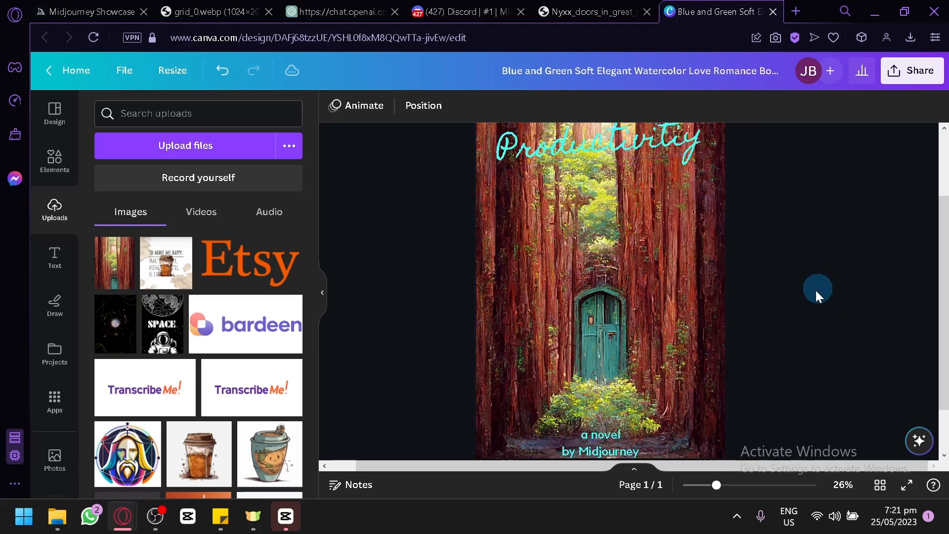
Add two blank pages after the cover and go to page 2.
scroll(815, 289, "down", 1)
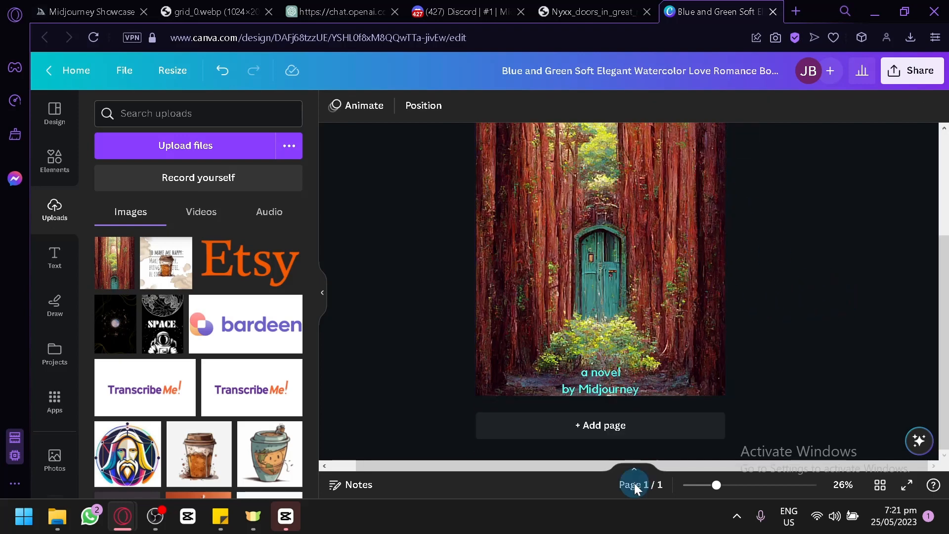
left_click(630, 424)
left_click(648, 410)
scroll(626, 275, "up", 3)
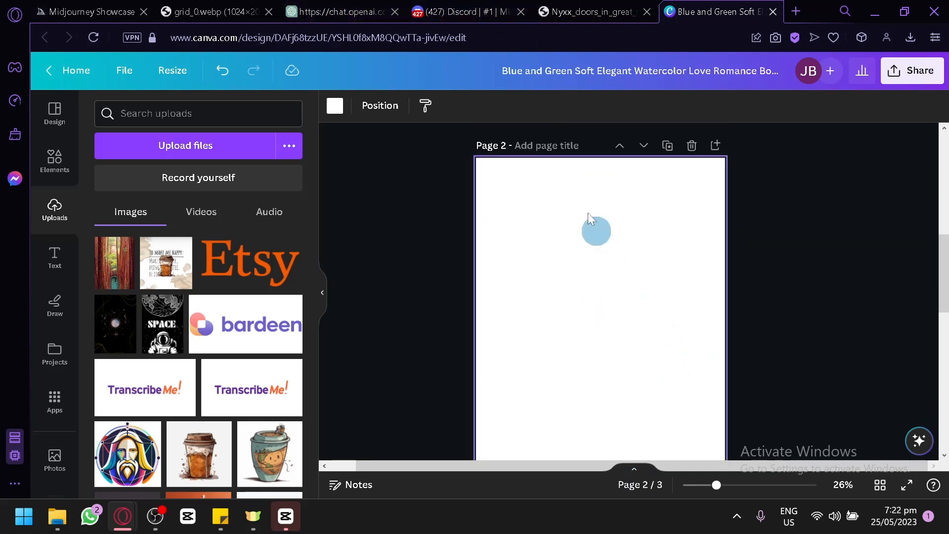
Look at the ChatGPT page in the browser and return to the Canva design.
left_click(474, 7)
left_click(344, 8)
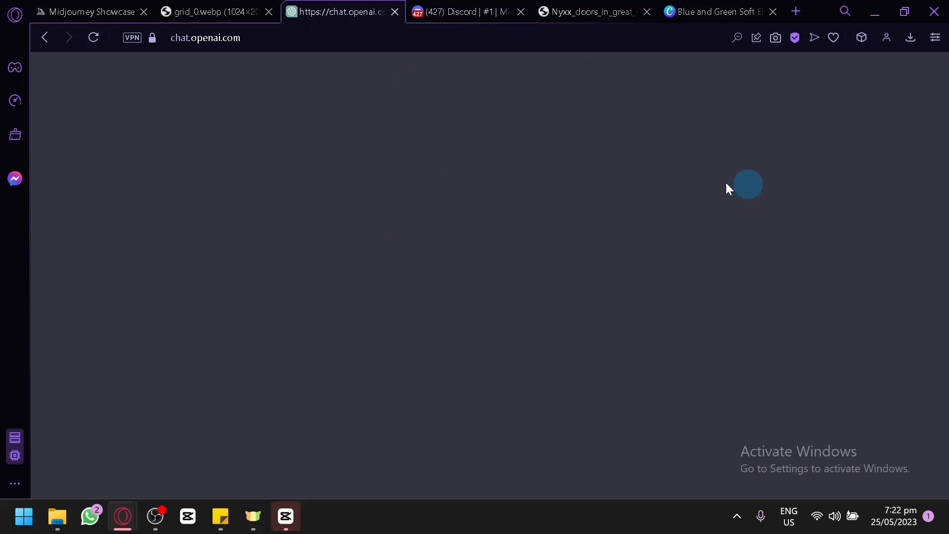
left_click(679, 9)
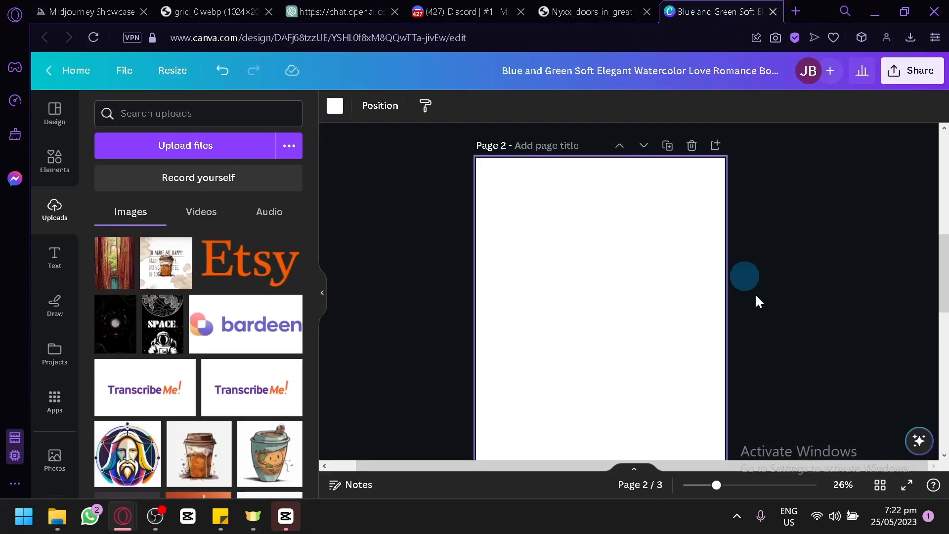
View the design's download settings for a PDF Standard export of all pages, and close them without downloading.
left_click(915, 73)
left_click(827, 413)
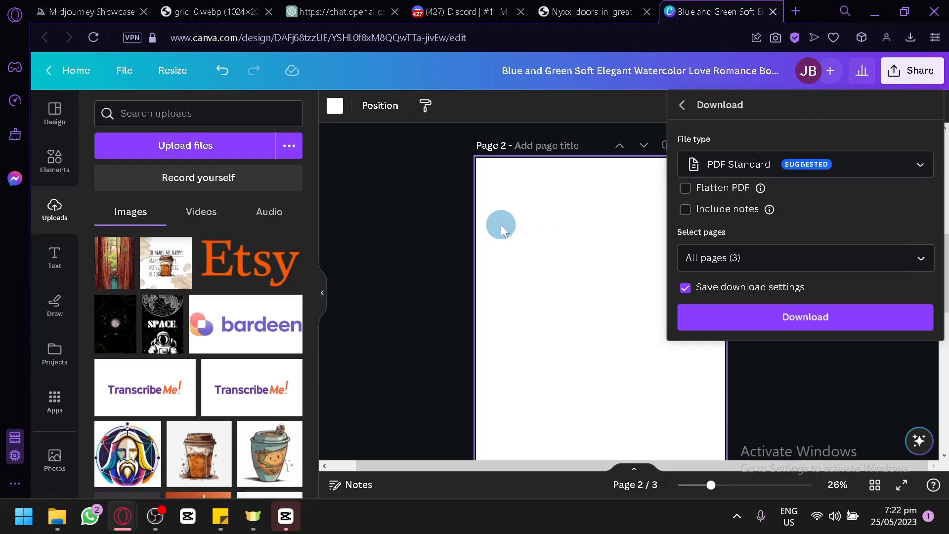
left_click(416, 190)
Look at the original redwood door image in Discord, and review the whole cover back in Canva.
scroll(430, 200, "up", 5)
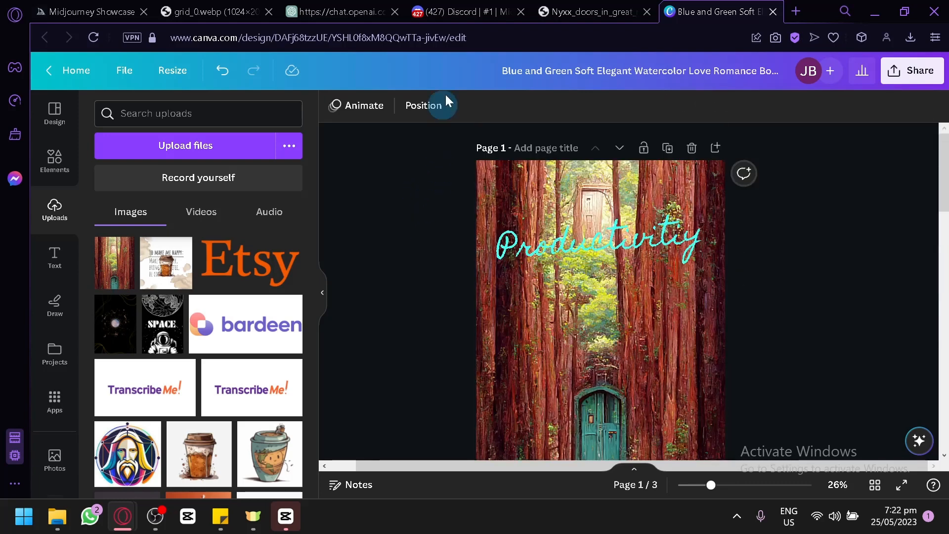
left_click(460, 12)
left_click(646, 272)
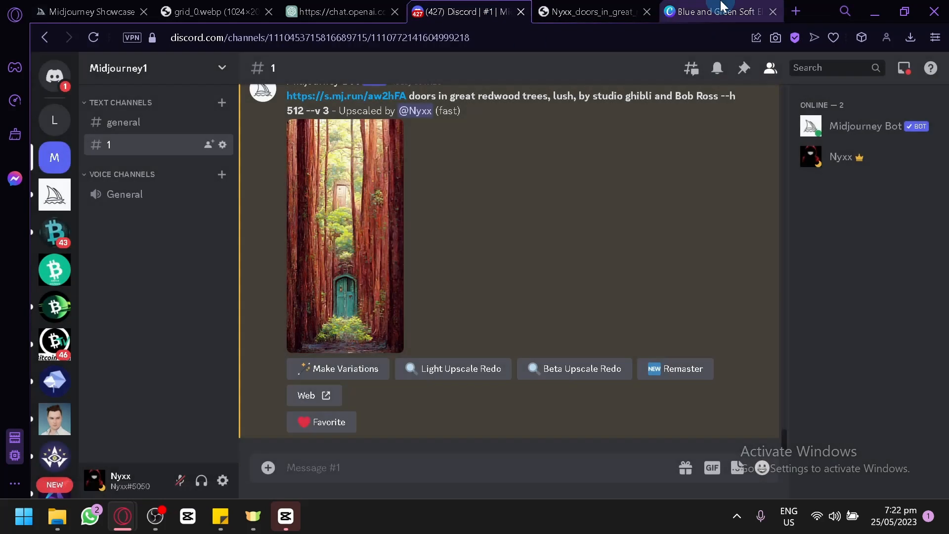
left_click(722, 7)
scroll(765, 344, "down", 5)
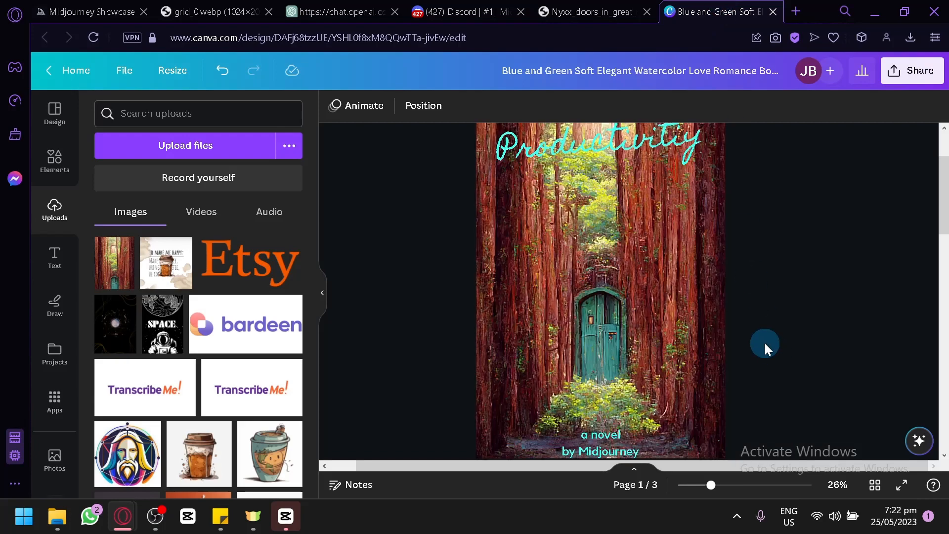
scroll(765, 343, "up", 6)
scroll(764, 344, "down", 1)
scroll(396, 207, "down", 4)
scroll(385, 225, "up", 6)
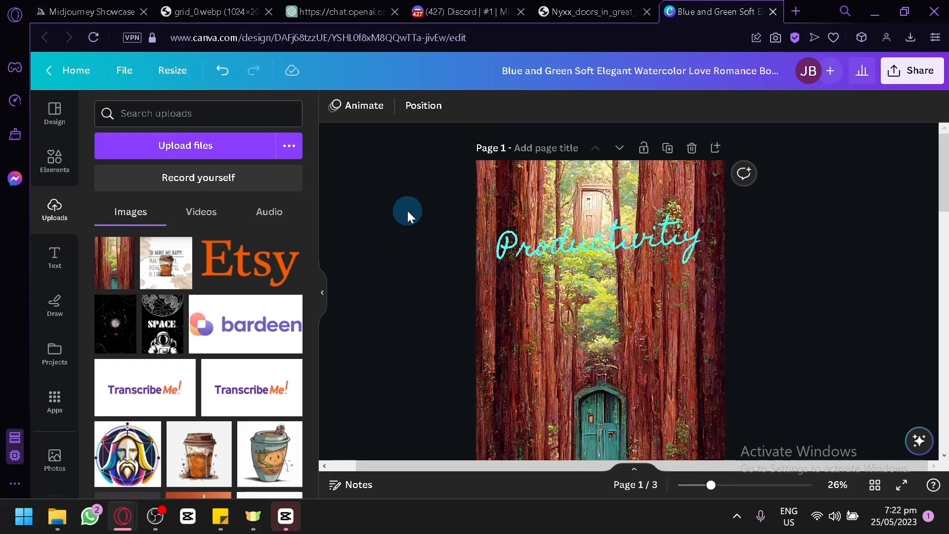